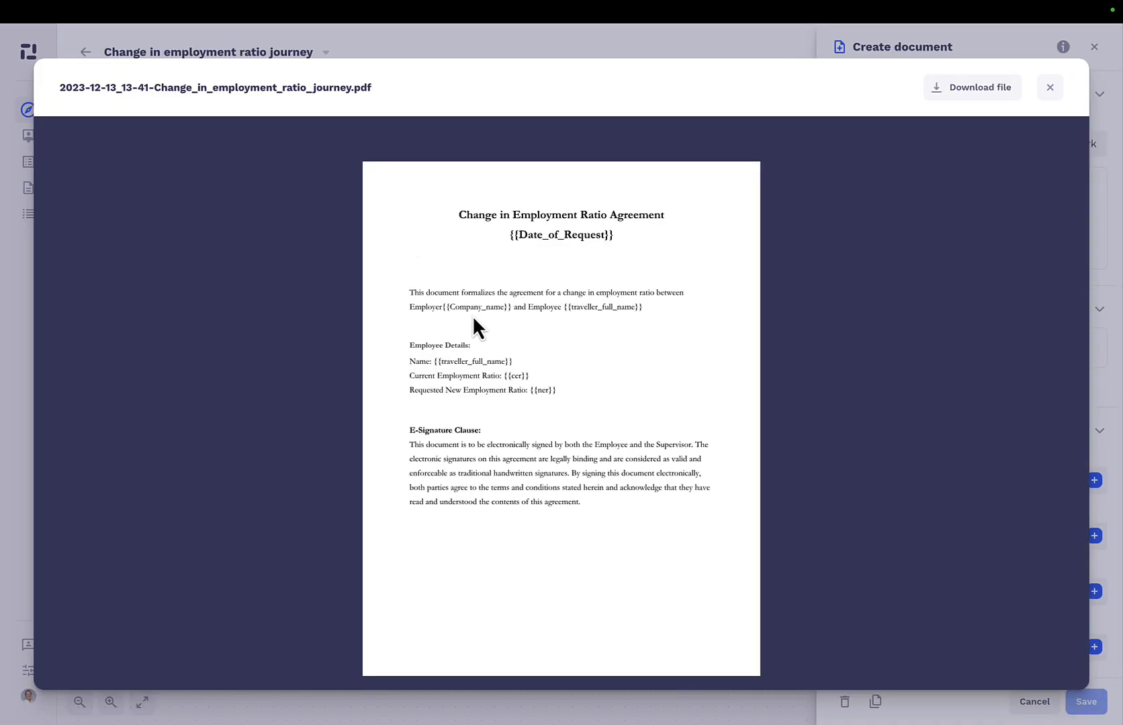
Close the template preview and refill the Company Name document field with the Company name value from the Company data.
{"action": "left_click", "coordinate": [1050, 88]}
{"action": "left_click", "coordinate": [961, 478]}
{"action": "key", "text": "BackSpace"}
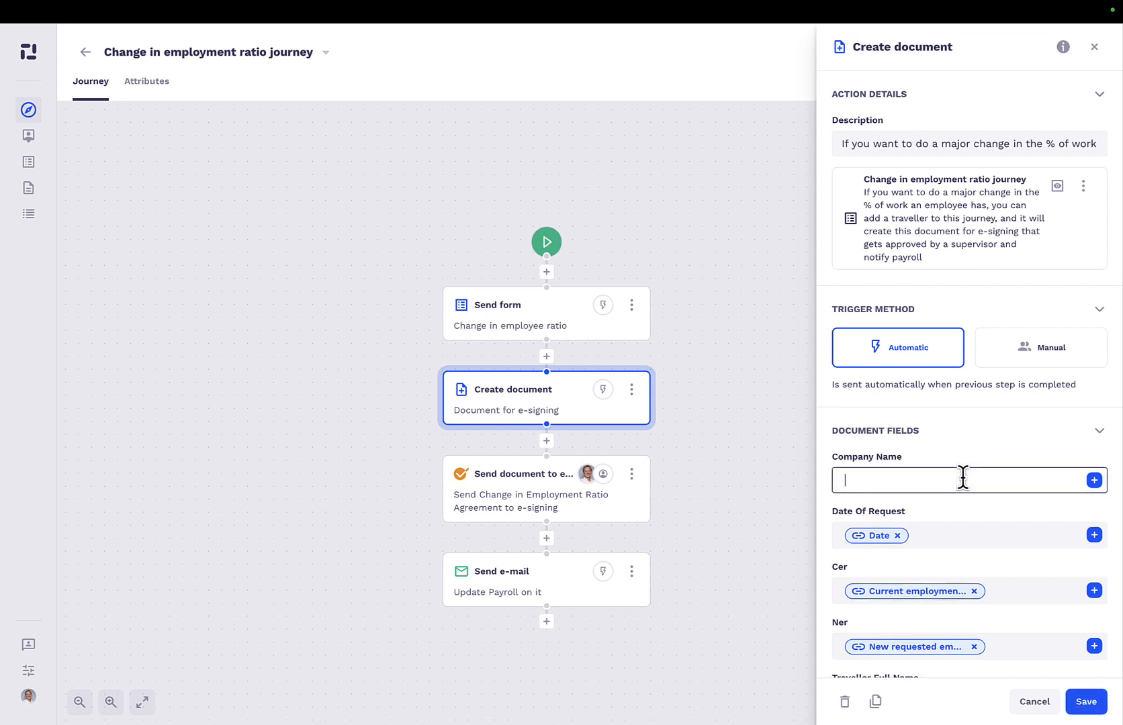
{"action": "left_click", "coordinate": [1094, 481]}
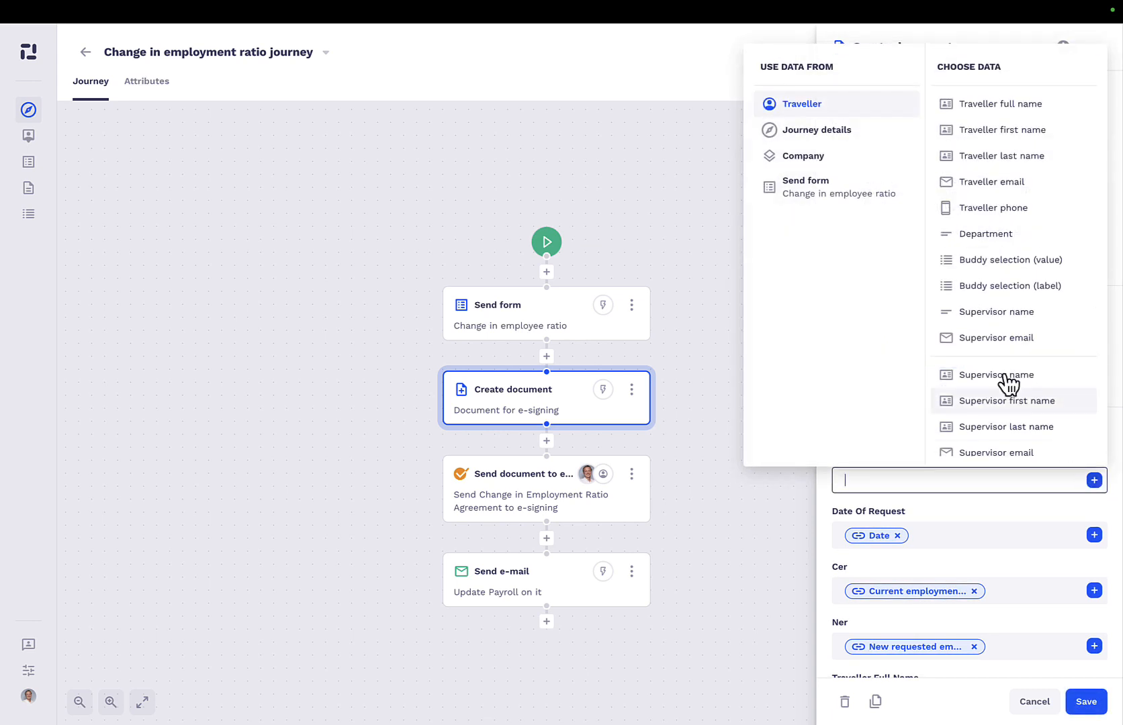
{"action": "left_click", "coordinate": [840, 156]}
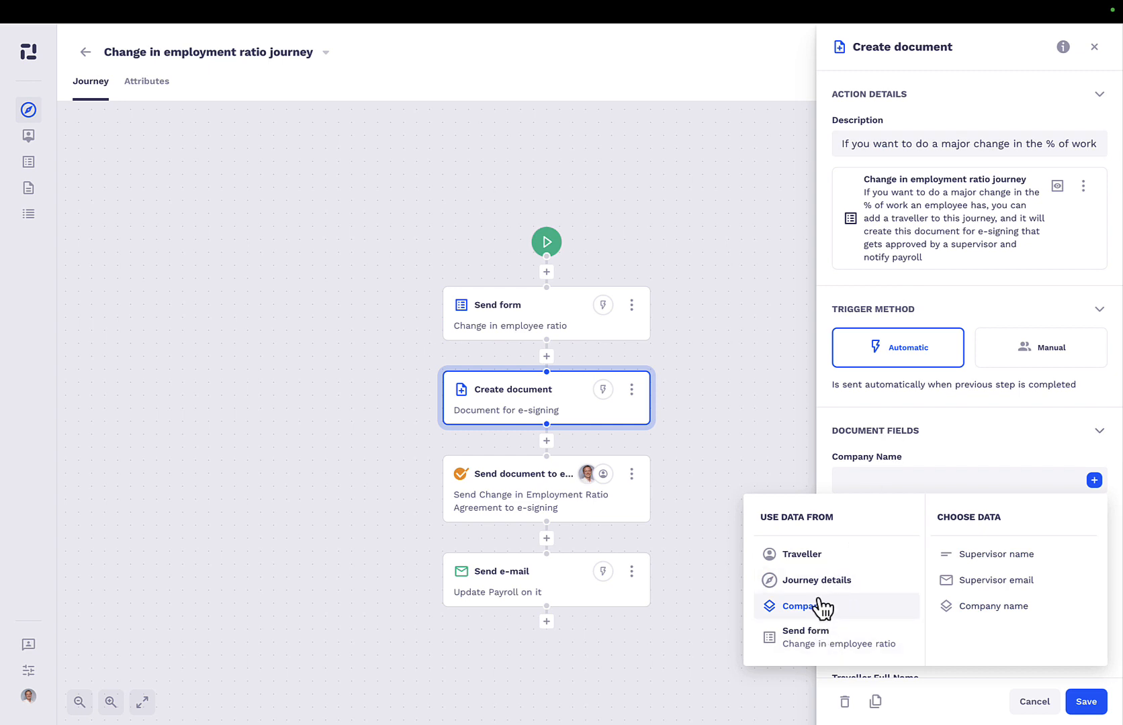
{"action": "left_click", "coordinate": [975, 608]}
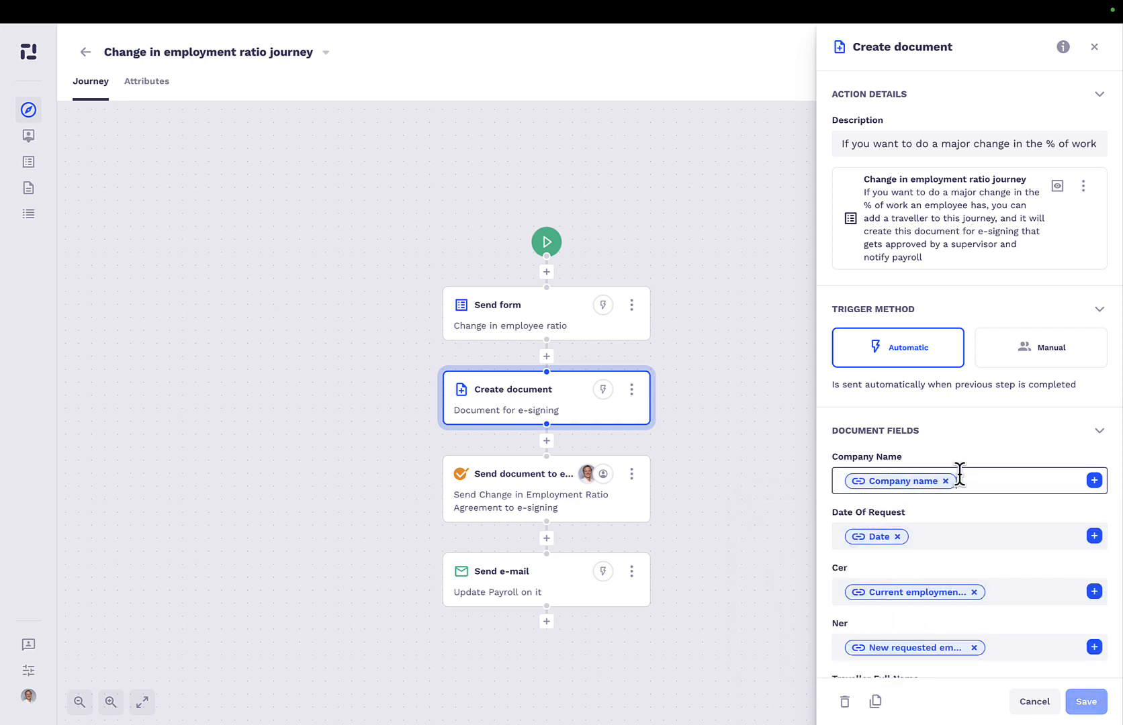
Check the mapped document fields and file output name, and view the agreement template's placeholders in its preview.
{"action": "scroll", "coordinate": [1043, 450], "scroll_direction": "down", "scroll_amount": 3}
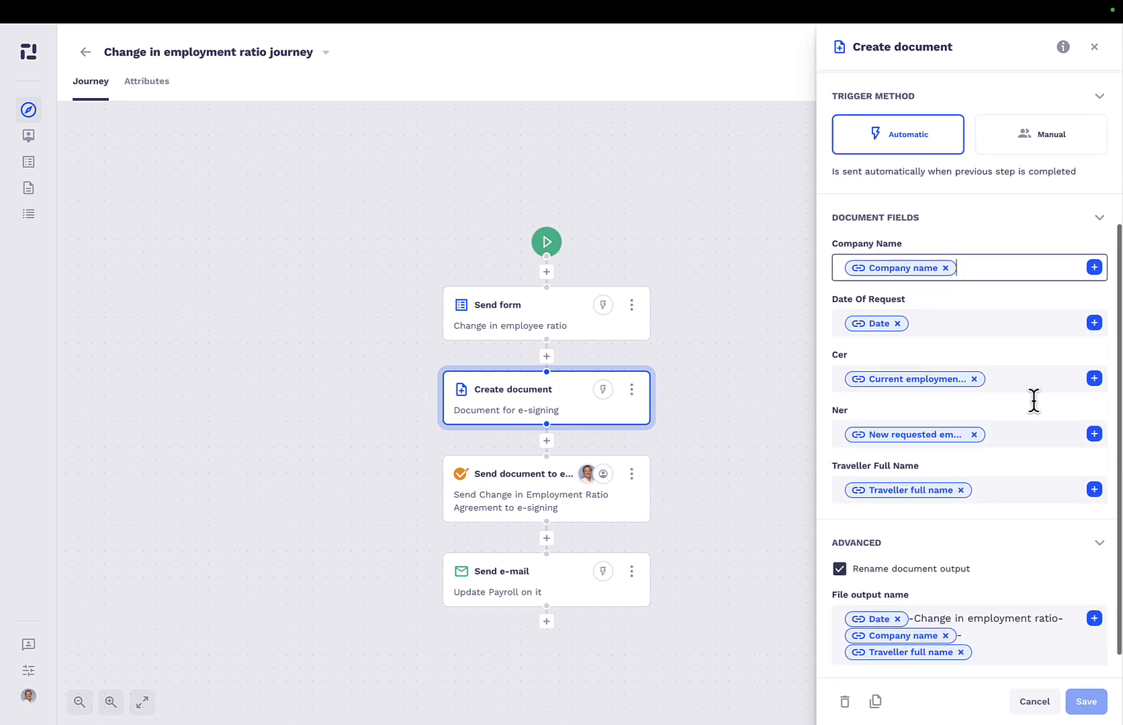
{"action": "scroll", "coordinate": [1034, 401], "scroll_direction": "up", "scroll_amount": 5}
{"action": "left_click", "coordinate": [993, 191]}
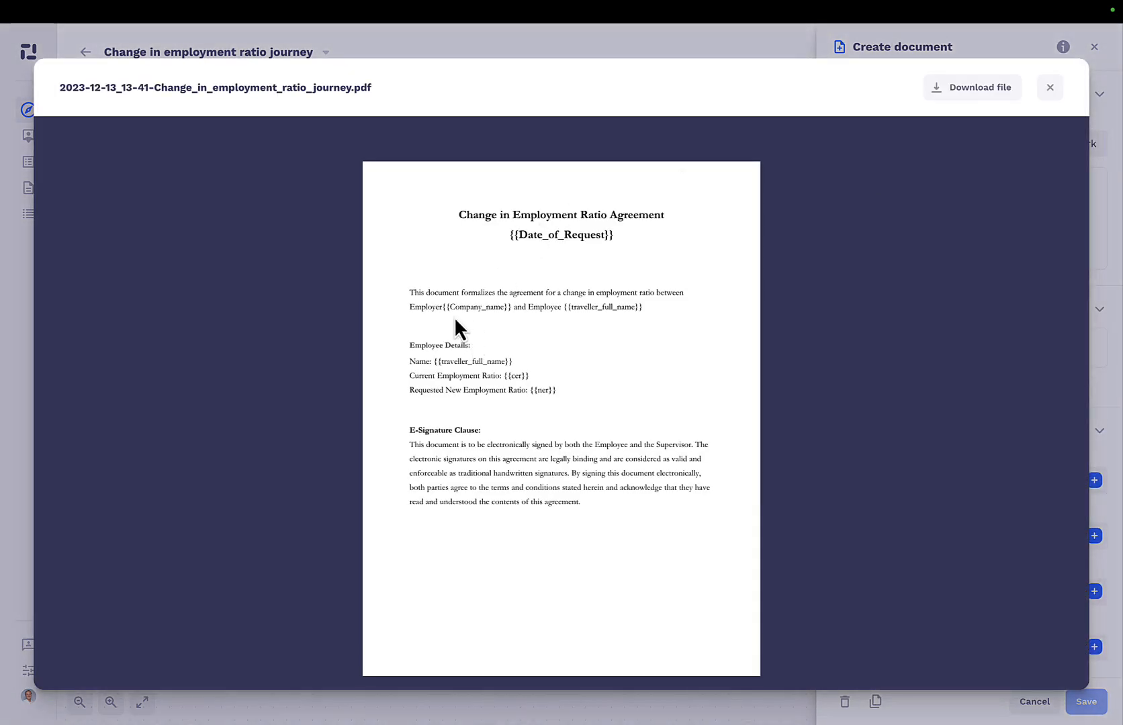
{"action": "left_click", "coordinate": [1050, 87]}
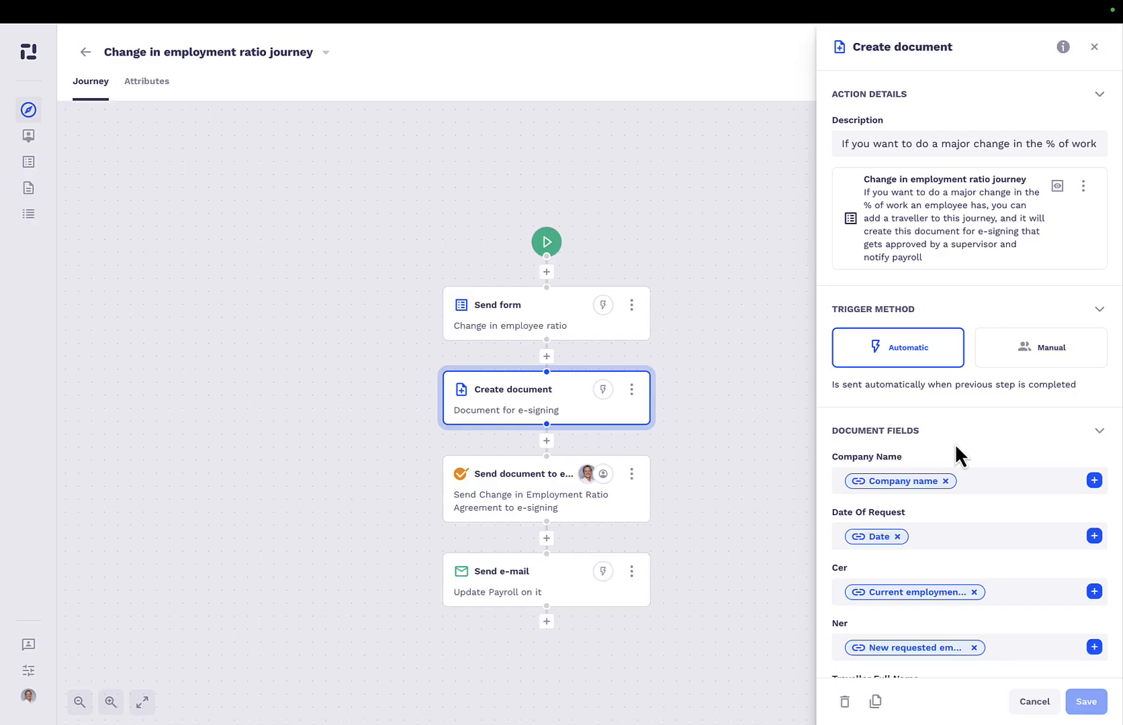
Clear the Cer document field and map it to Current employment ratio from the Send form data.
{"action": "scroll", "coordinate": [953, 458], "scroll_direction": "down", "scroll_amount": 2}
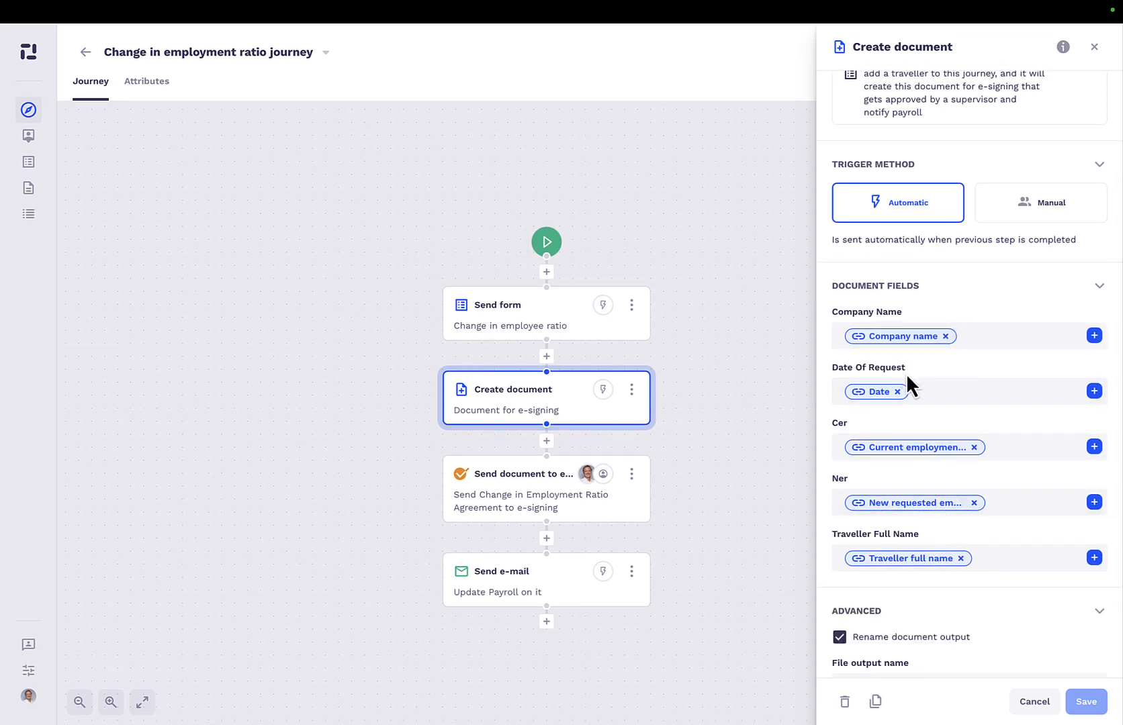
{"action": "scroll", "coordinate": [906, 373], "scroll_direction": "up", "scroll_amount": 2}
{"action": "scroll", "coordinate": [967, 371], "scroll_direction": "down", "scroll_amount": 3}
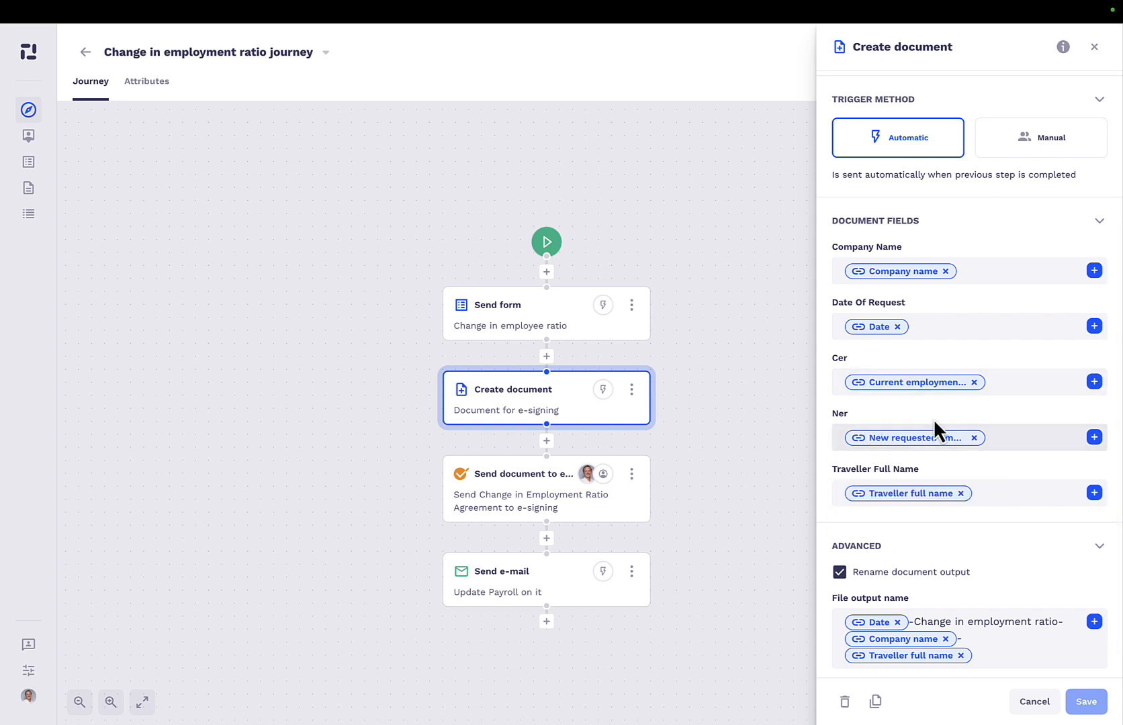
{"action": "left_click", "coordinate": [1035, 382]}
{"action": "key", "text": "BackSpace"}
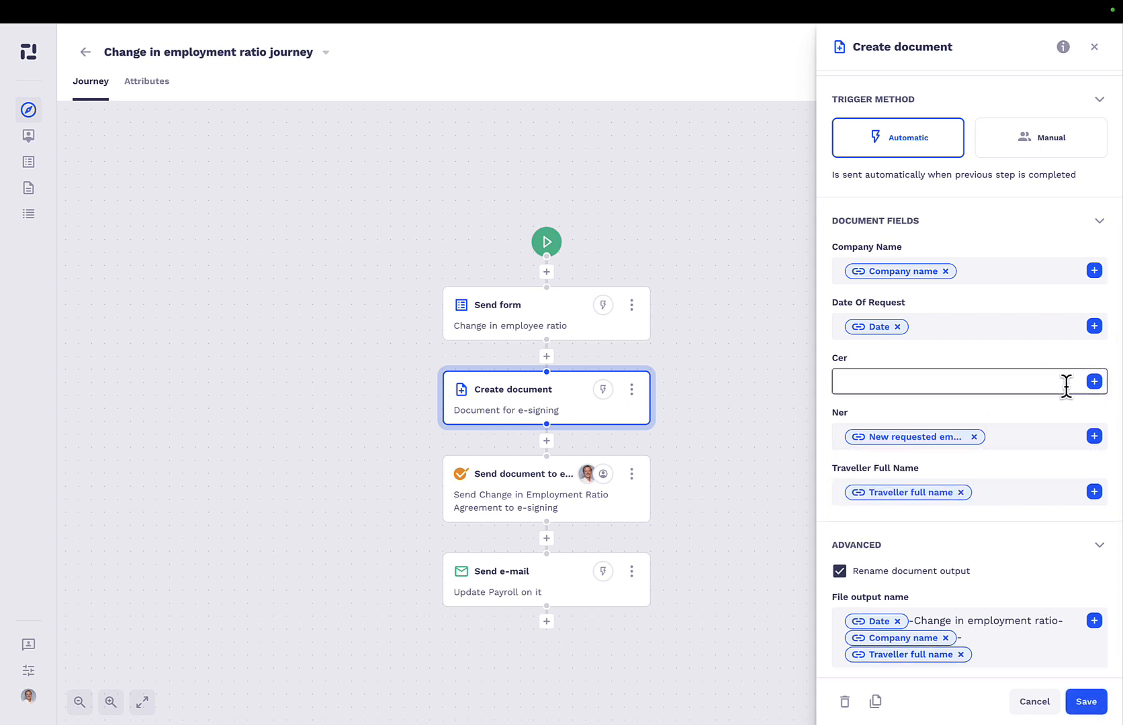
{"action": "left_click", "coordinate": [1094, 382]}
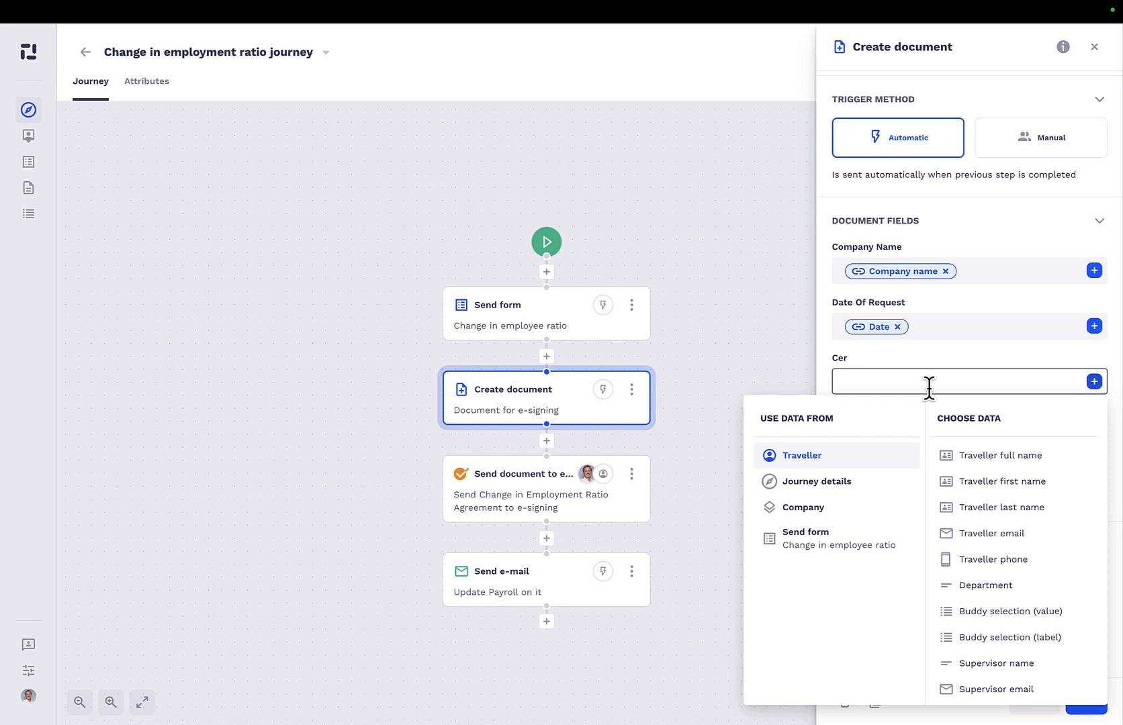
{"action": "left_click", "coordinate": [842, 558]}
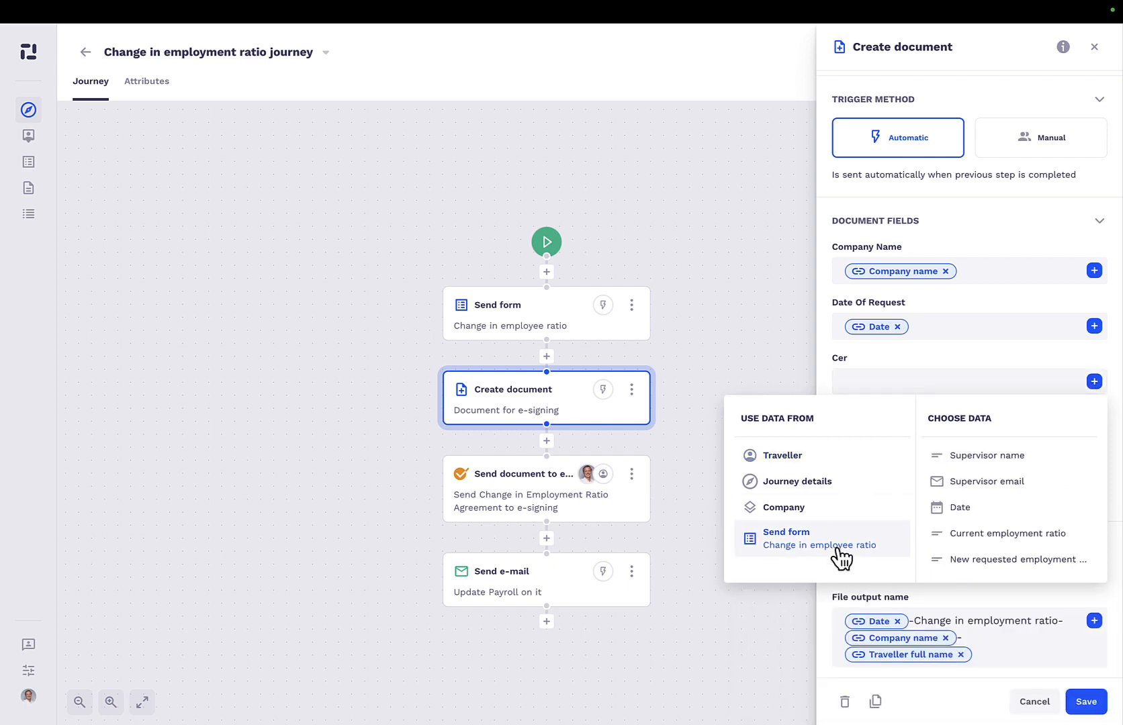
{"action": "left_click", "coordinate": [960, 537]}
Clear the Ner document field and map it to the new requested employment value from the Send form data.
{"action": "left_click", "coordinate": [998, 436]}
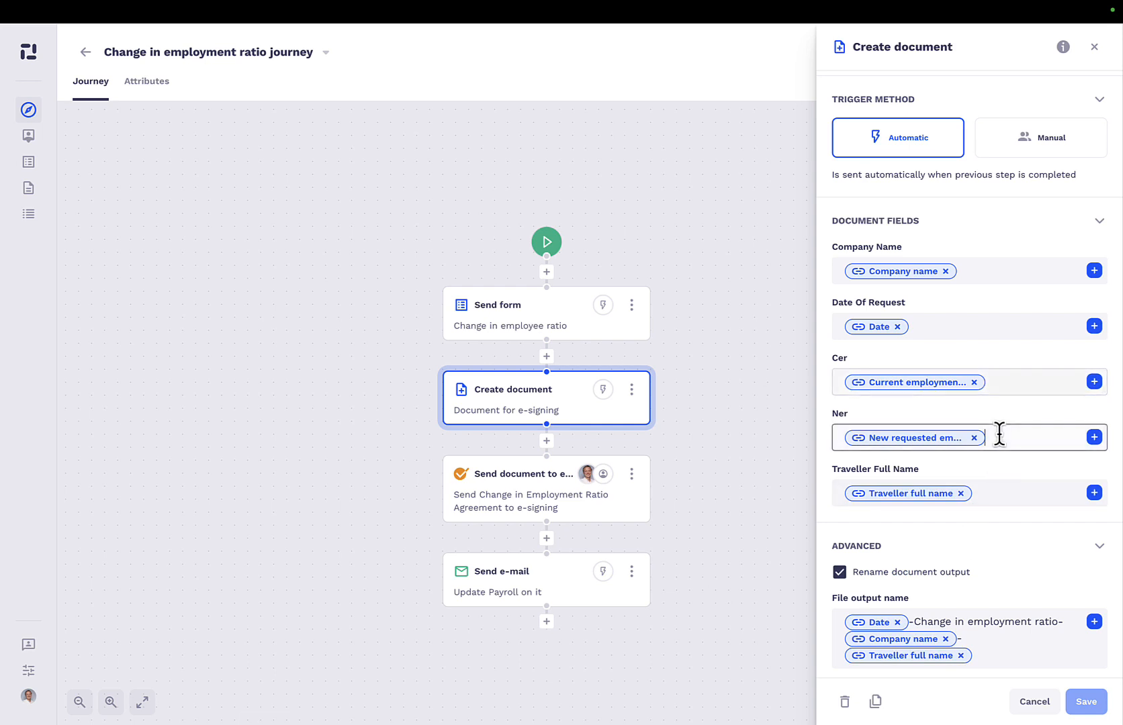
{"action": "left_click", "coordinate": [1093, 437]}
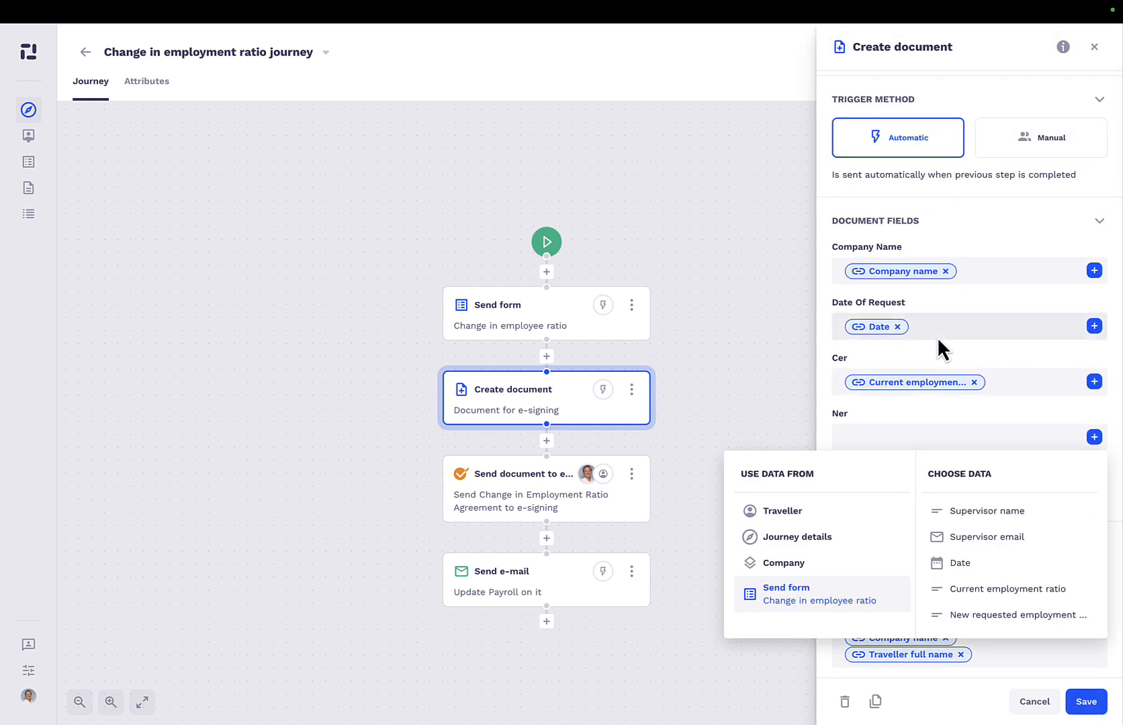
{"action": "scroll", "coordinate": [937, 337], "scroll_direction": "down", "scroll_amount": 1}
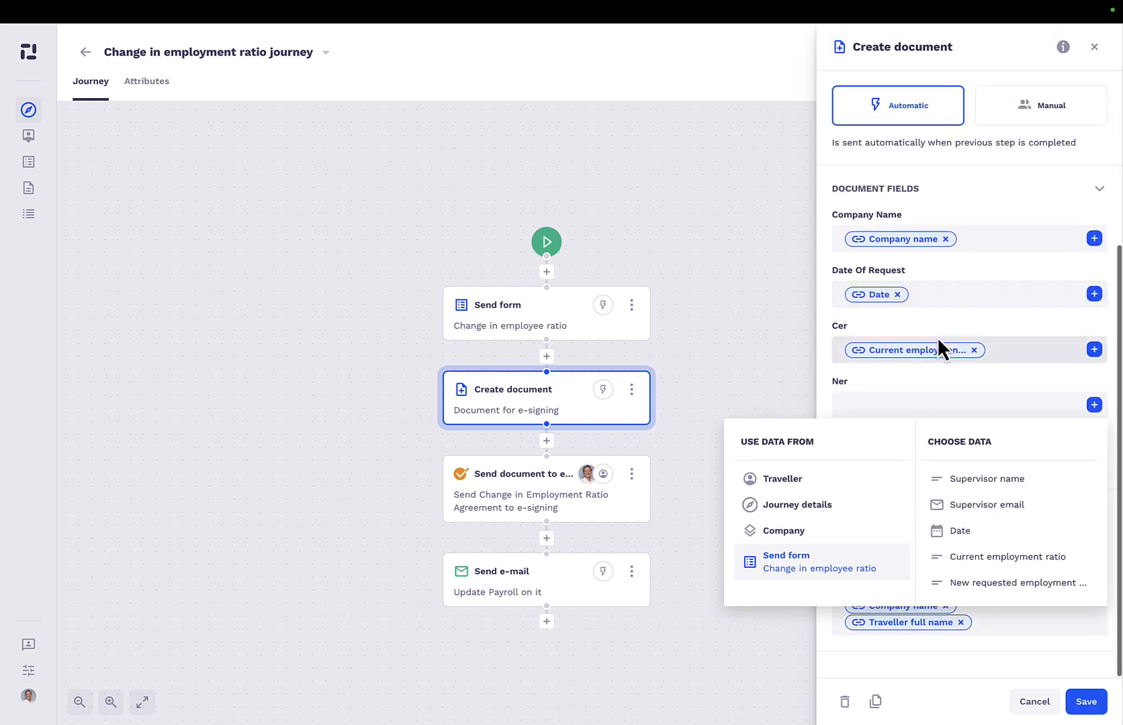
{"action": "left_click", "coordinate": [979, 583]}
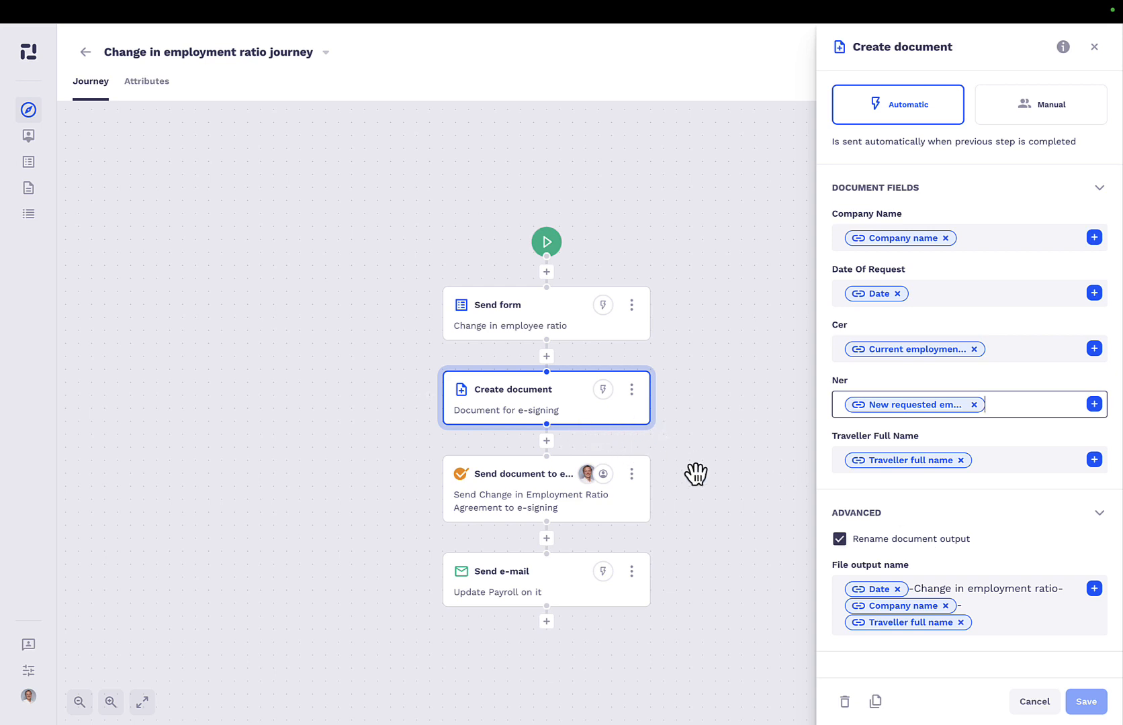
Examine the fixed text "Change in employment ratio-" and its surrounding data tags in the file output name.
{"action": "left_click", "coordinate": [964, 595]}
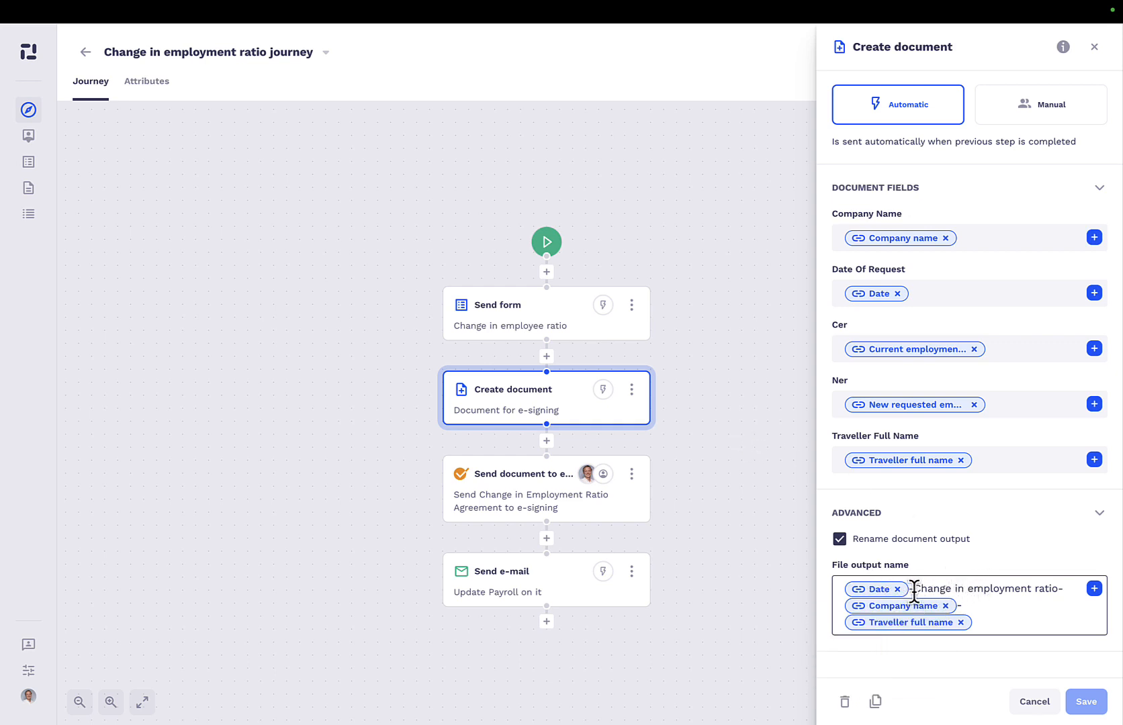
{"action": "left_click_drag", "start_coordinate": [914, 591], "coordinate": [1065, 586]}
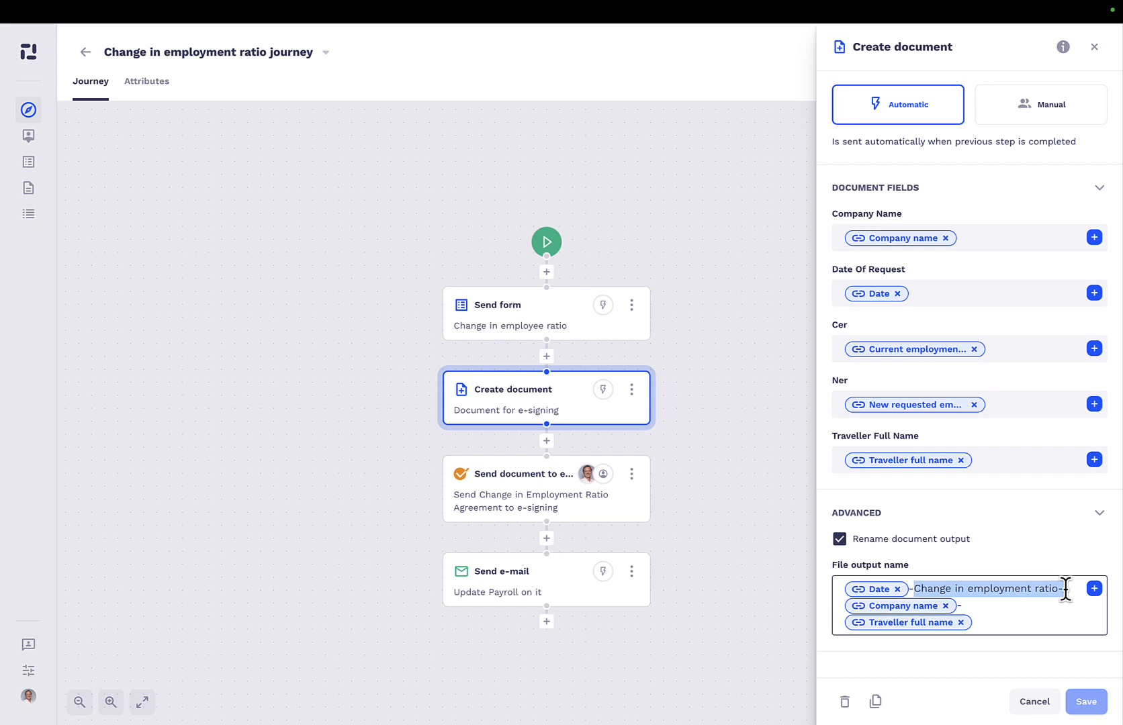
{"action": "left_click", "coordinate": [981, 592]}
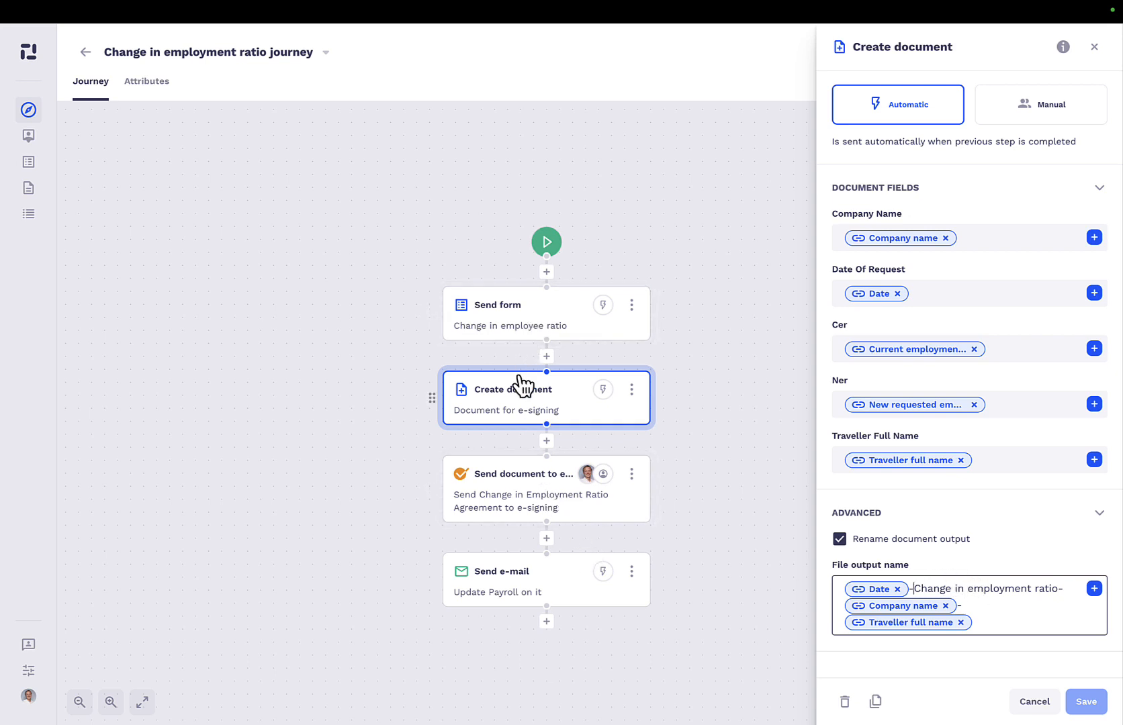
Browse the custom integrations using a temporary action inserted after the Create document step, and remove that action.
{"action": "left_click", "coordinate": [512, 489]}
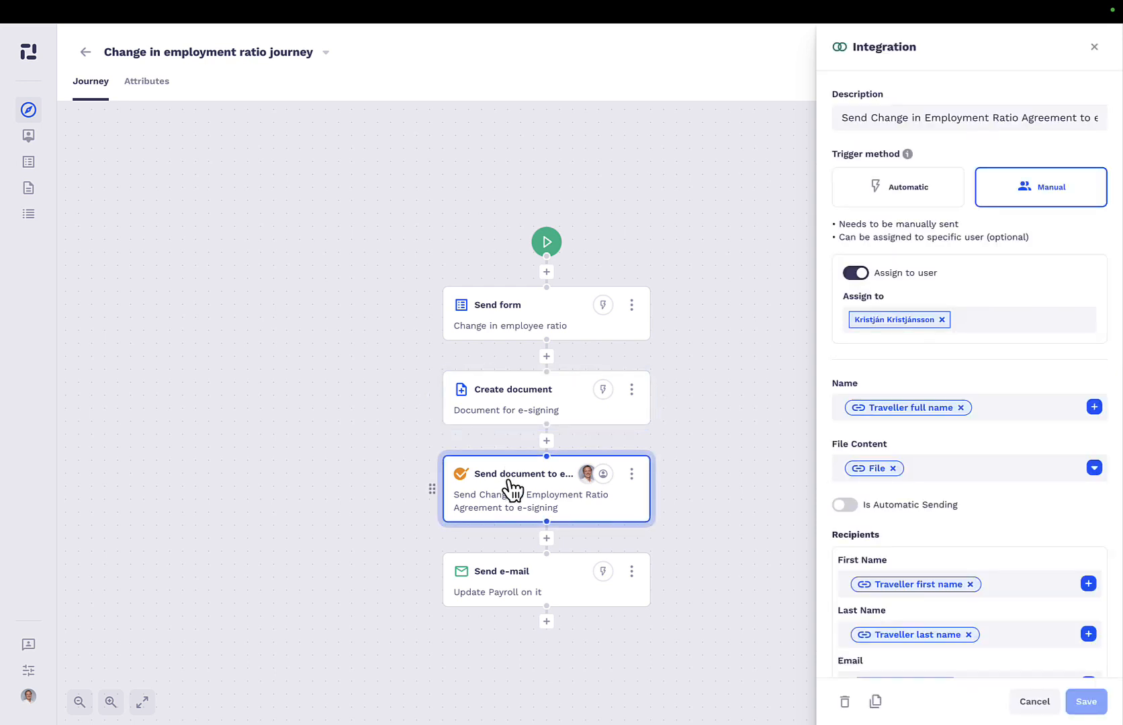
{"action": "left_click", "coordinate": [546, 441]}
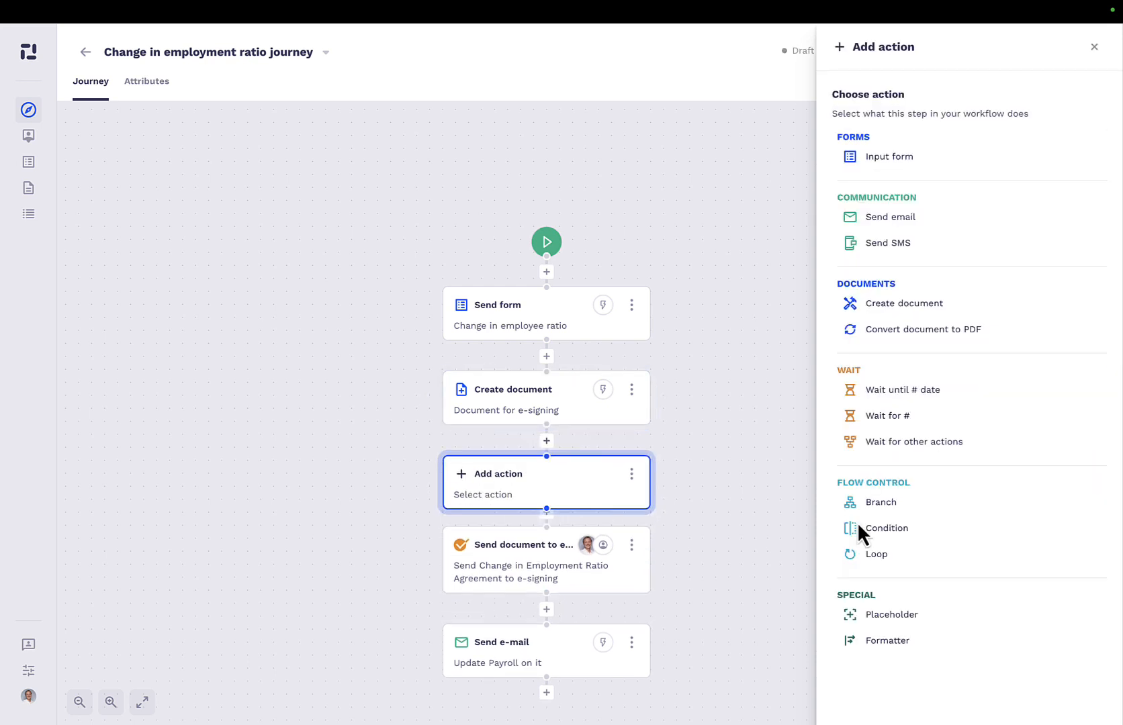
{"action": "scroll", "coordinate": [911, 511], "scroll_direction": "down", "scroll_amount": 6}
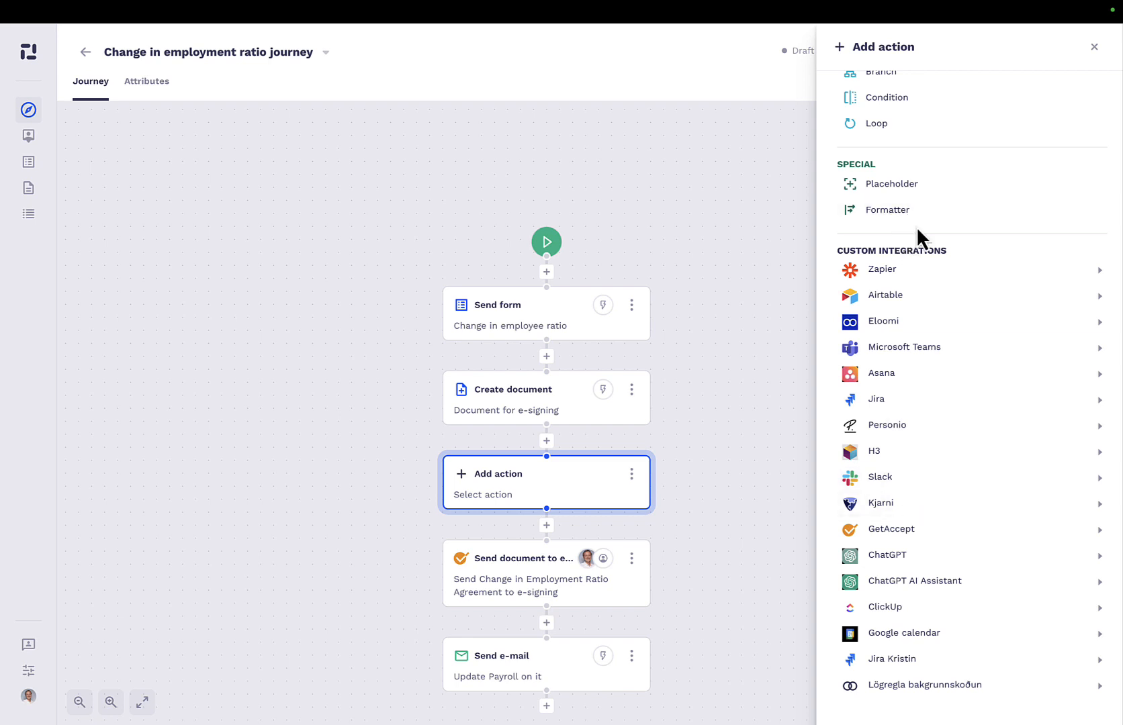
{"action": "left_click", "coordinate": [633, 478]}
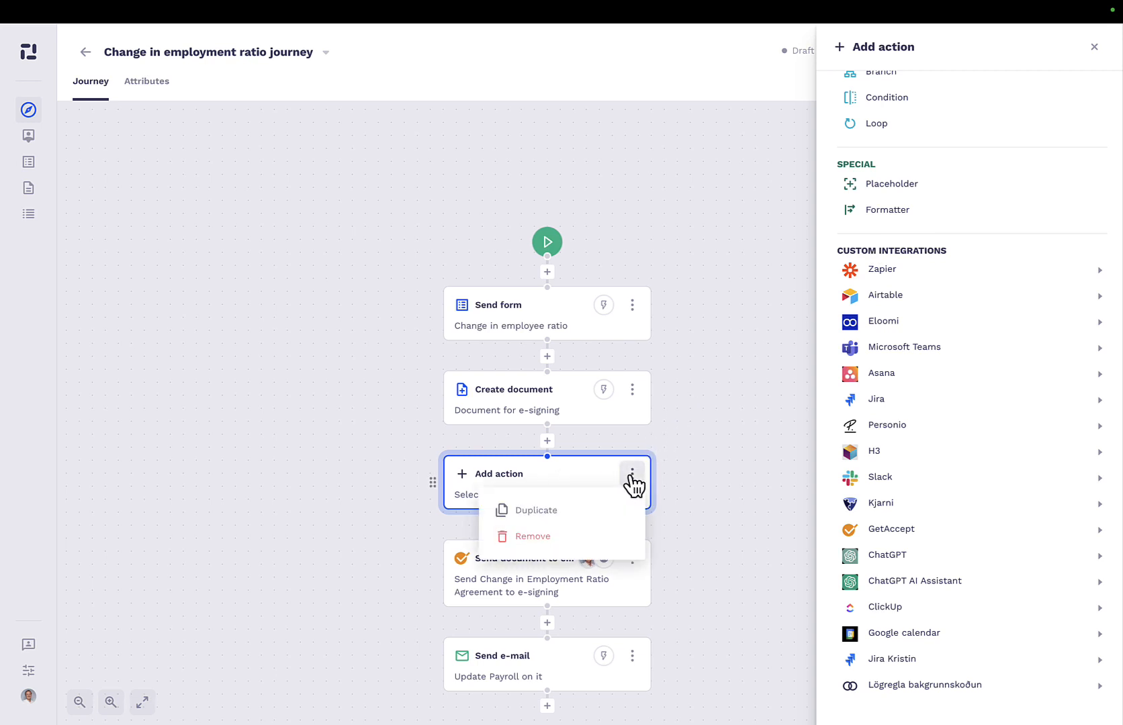
{"action": "left_click", "coordinate": [585, 539]}
Examine the e-signing step's trigger method, user assignment, file content and both recipients' settings.
{"action": "left_click", "coordinate": [542, 496]}
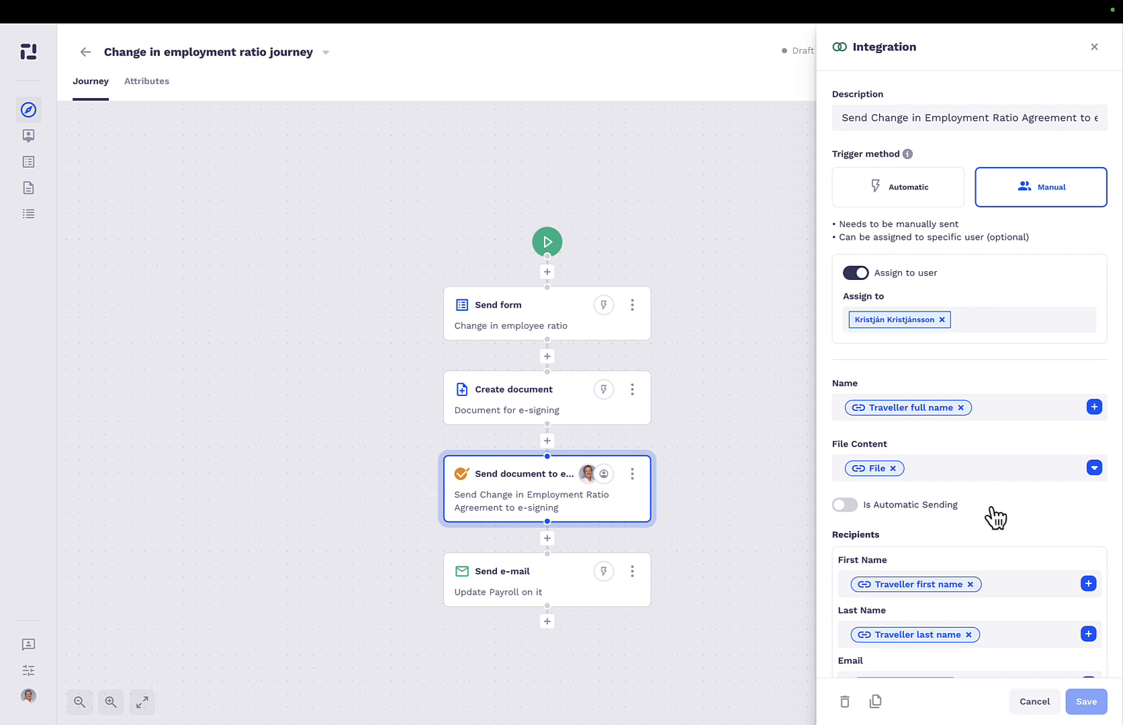
{"action": "scroll", "coordinate": [996, 516], "scroll_direction": "down", "scroll_amount": 2}
{"action": "scroll", "coordinate": [986, 444], "scroll_direction": "up", "scroll_amount": 1}
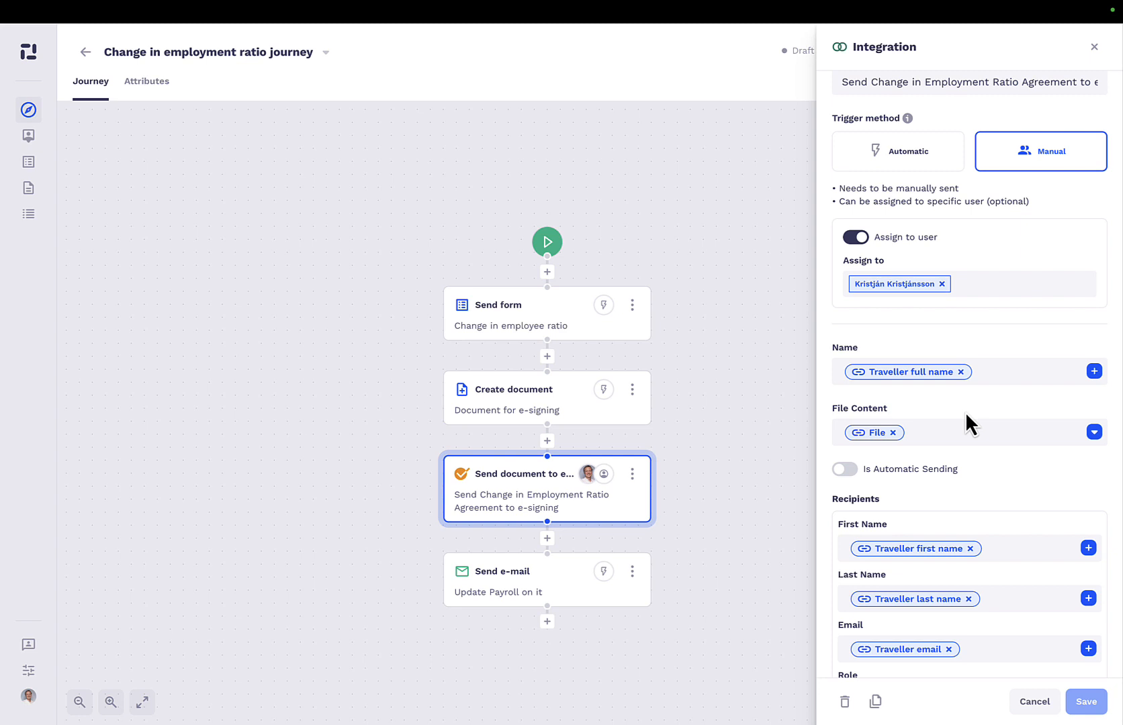
{"action": "scroll", "coordinate": [965, 413], "scroll_direction": "down", "scroll_amount": 3}
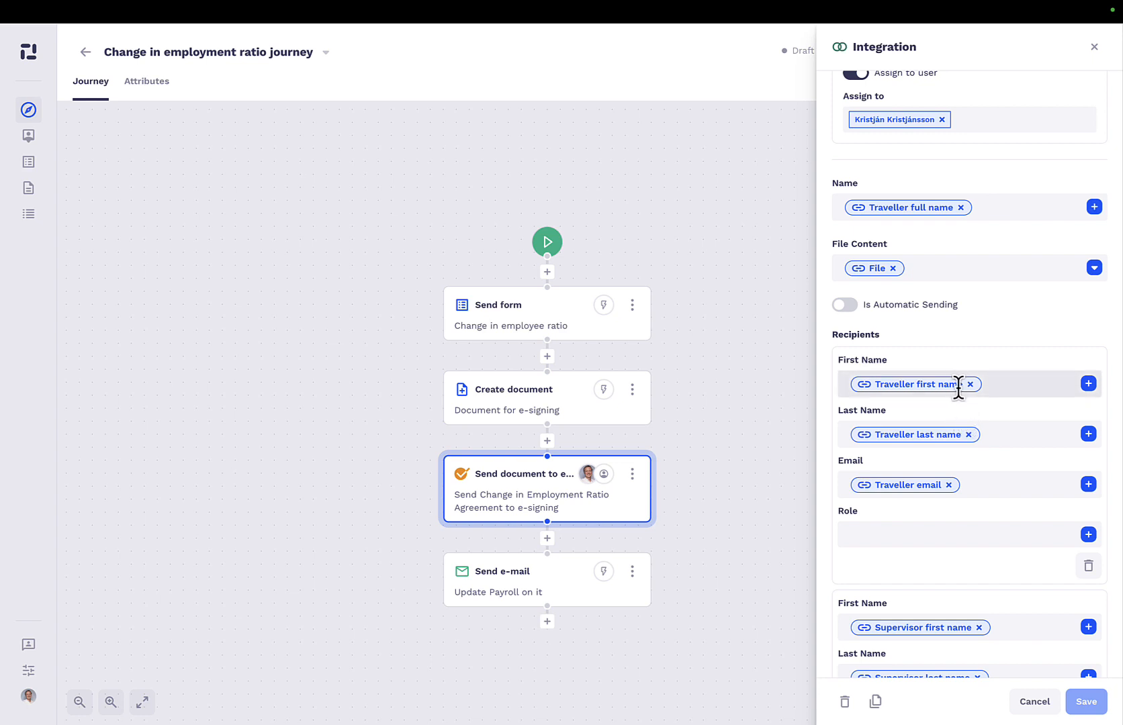
{"action": "scroll", "coordinate": [1007, 470], "scroll_direction": "down", "scroll_amount": 1}
{"action": "scroll", "coordinate": [1027, 488], "scroll_direction": "down", "scroll_amount": 2}
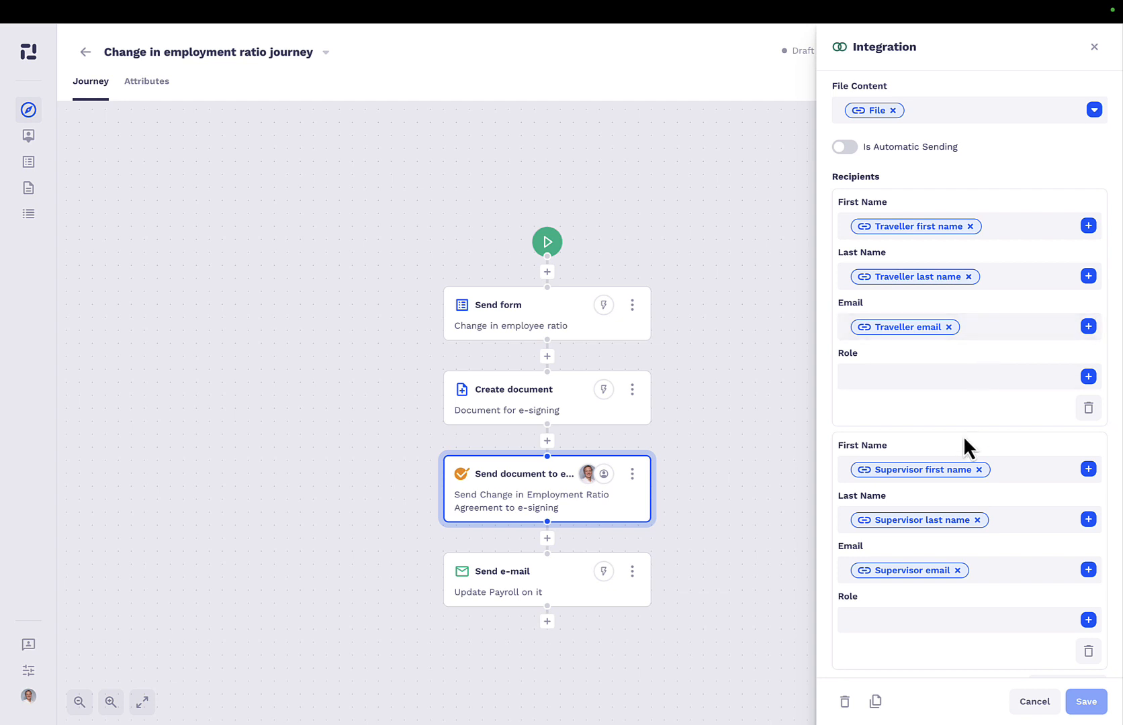
{"action": "scroll", "coordinate": [942, 430], "scroll_direction": "down", "scroll_amount": 1}
{"action": "scroll", "coordinate": [942, 422], "scroll_direction": "down", "scroll_amount": 1}
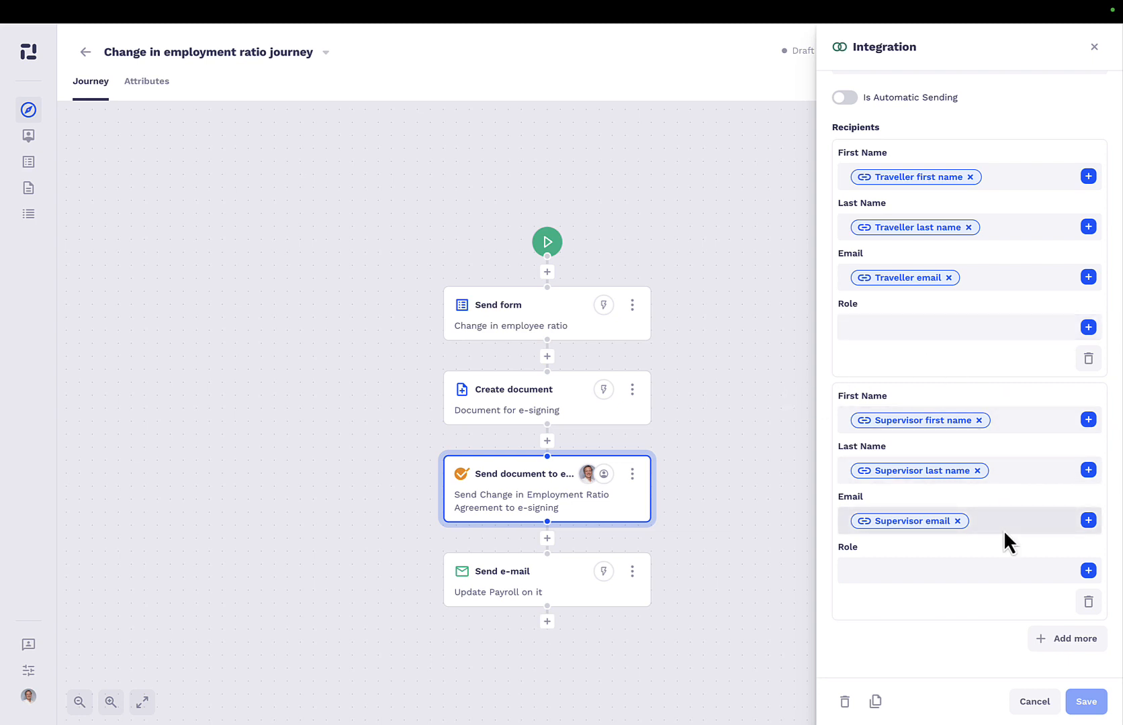
Clear the second recipient's First Name and map it to Supervisor first name from the Traveller data.
{"action": "left_click", "coordinate": [1003, 420]}
{"action": "key", "text": "BackSpace"}
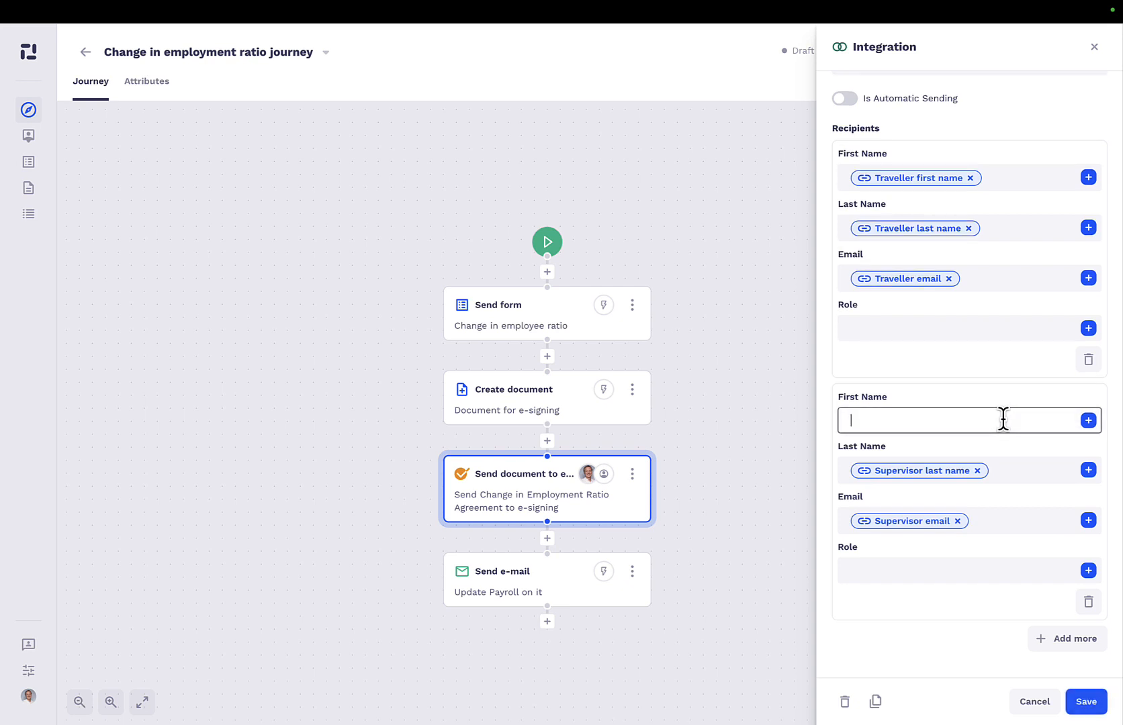
{"action": "left_click", "coordinate": [1088, 420]}
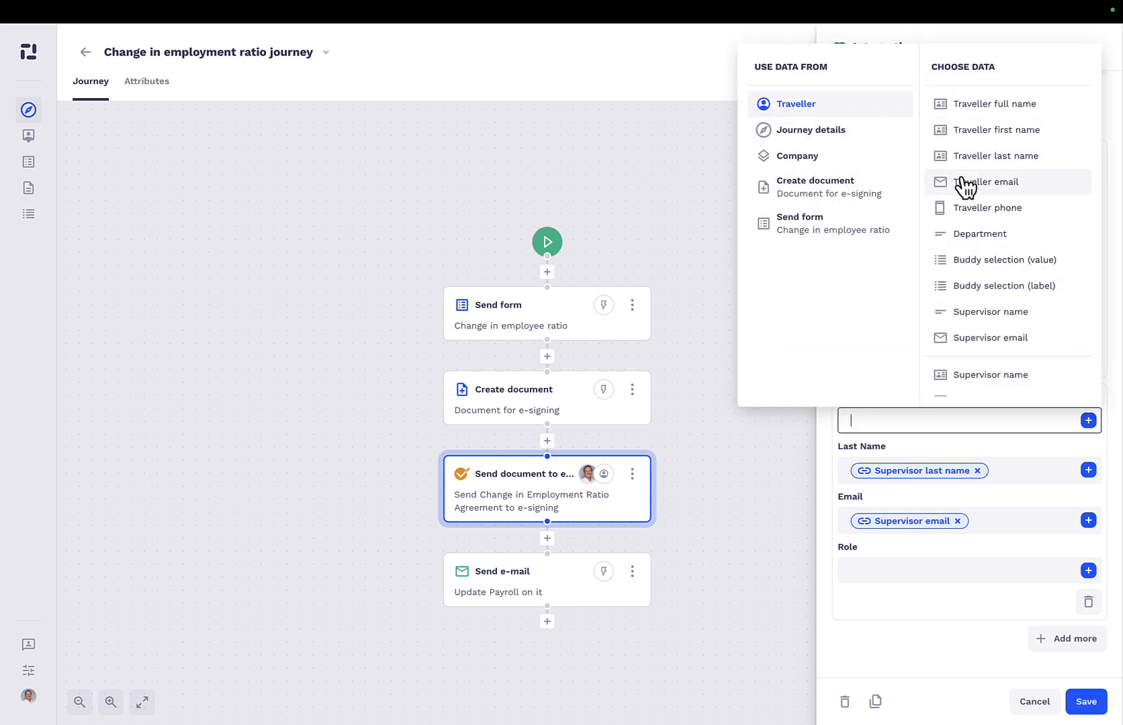
{"action": "scroll", "coordinate": [982, 219], "scroll_direction": "down", "scroll_amount": 1}
{"action": "scroll", "coordinate": [984, 228], "scroll_direction": "down", "scroll_amount": 2}
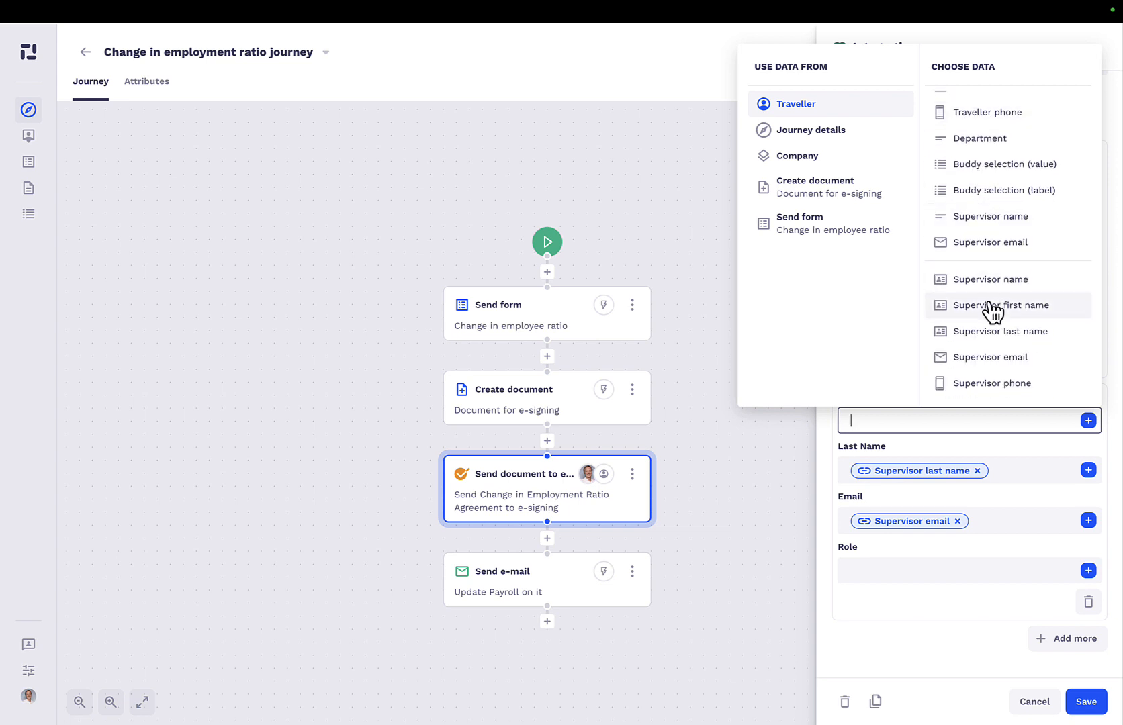
{"action": "left_click", "coordinate": [992, 306]}
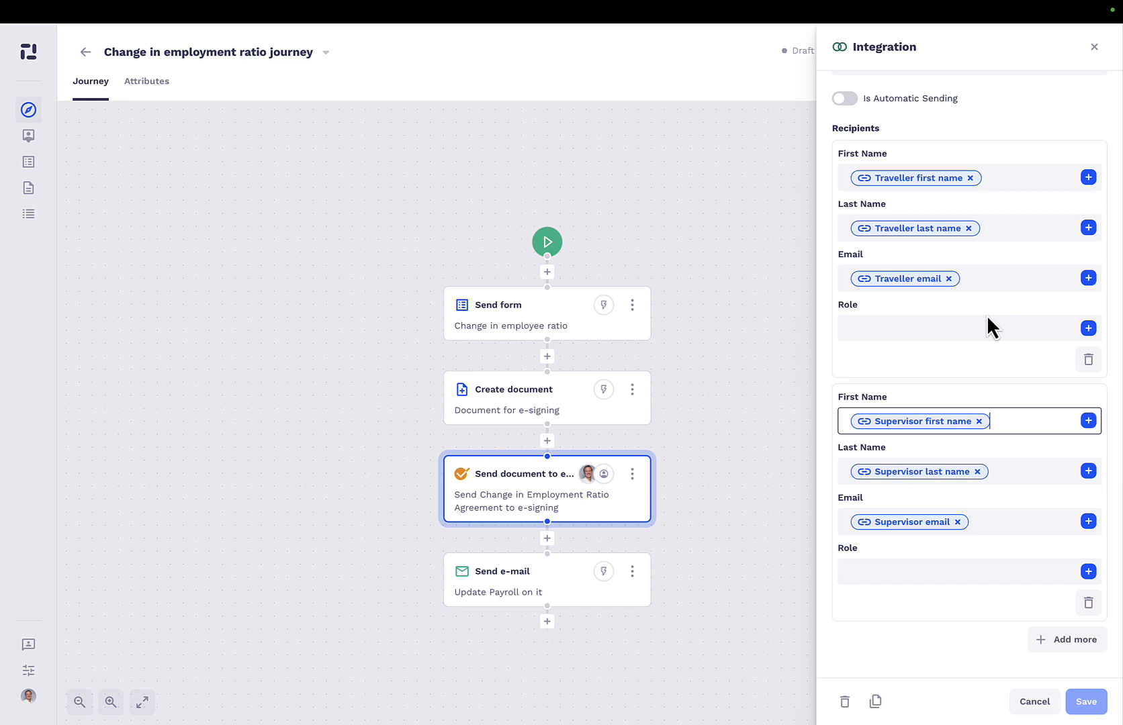
View the Create document step's settings and return to the settings of the step that sends the document to e-signing.
{"action": "scroll", "coordinate": [974, 335], "scroll_direction": "up", "scroll_amount": 2}
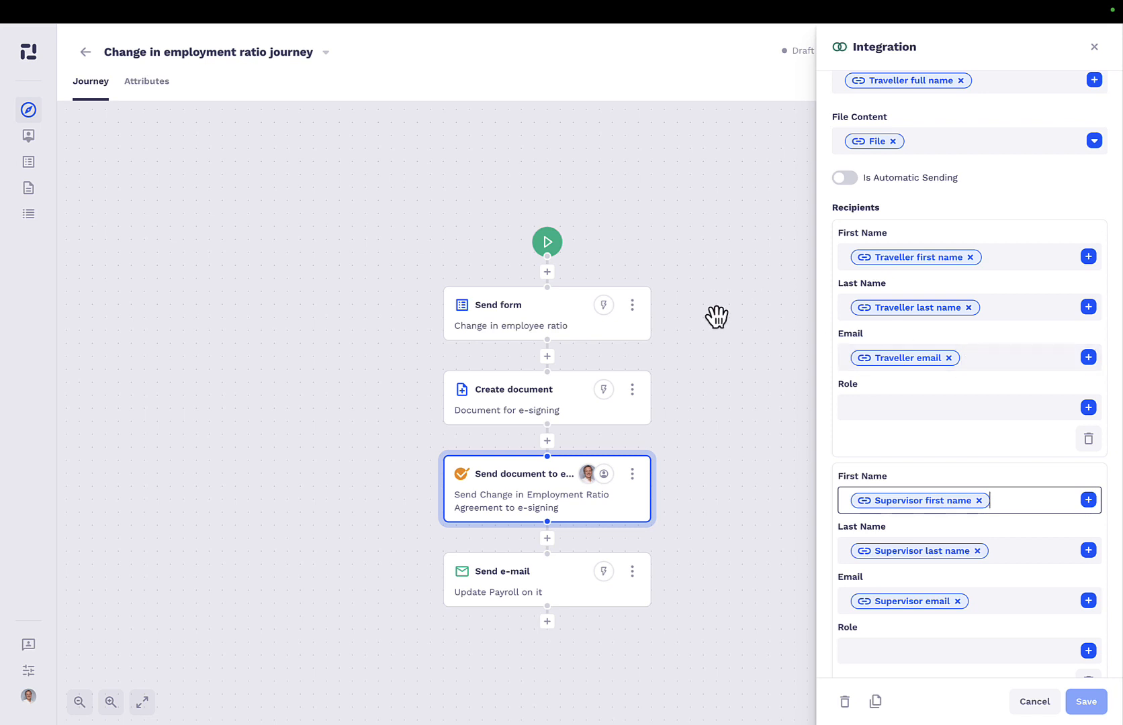
{"action": "left_click", "coordinate": [564, 406]}
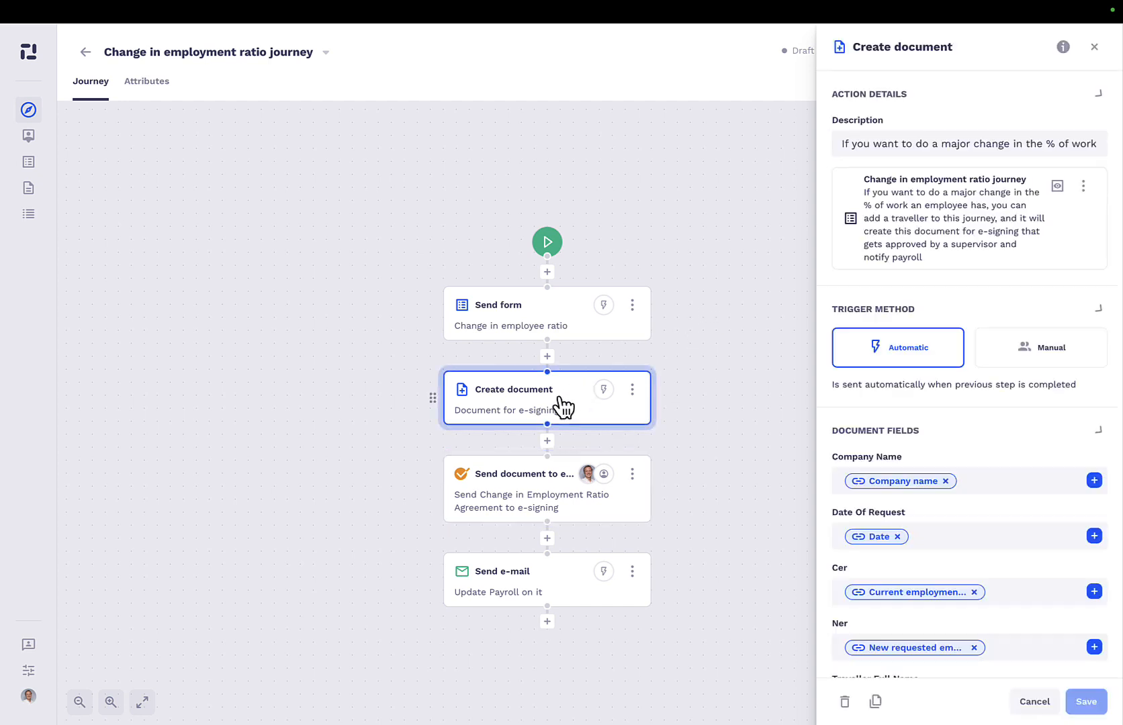
{"action": "left_click", "coordinate": [561, 477]}
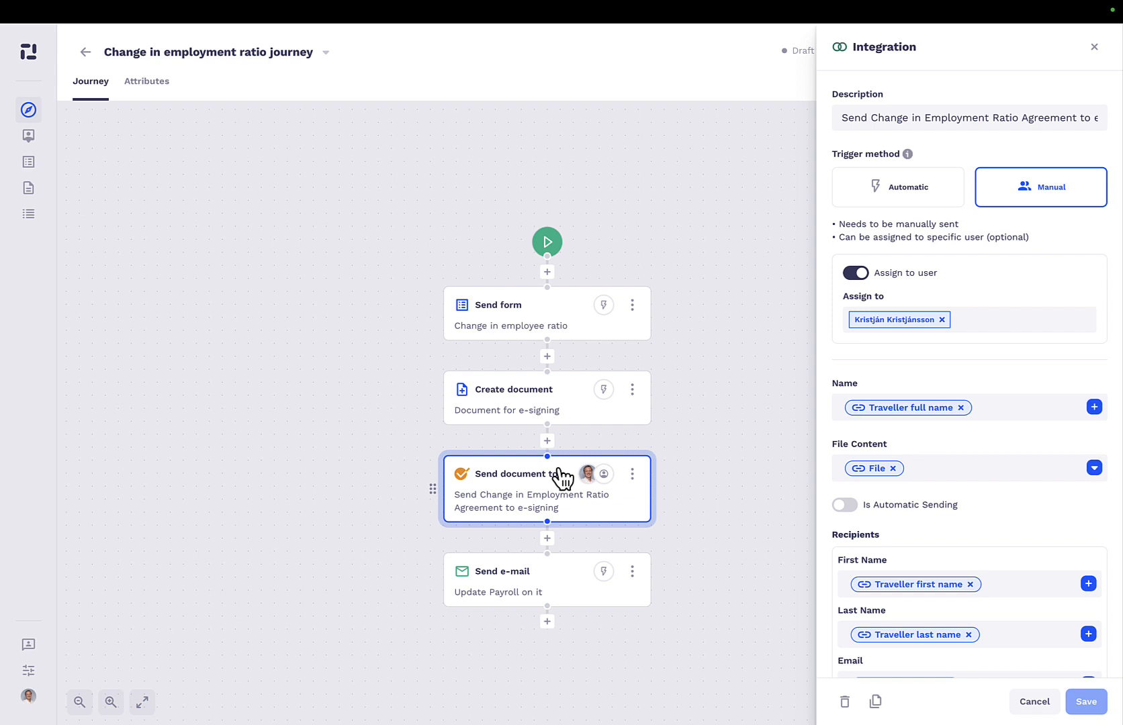
Preview the change in employment ratio form attached to the Send form step, and close the preview.
{"action": "left_click", "coordinate": [692, 376]}
{"action": "left_click_drag", "start_coordinate": [709, 387], "coordinate": [622, 386]}
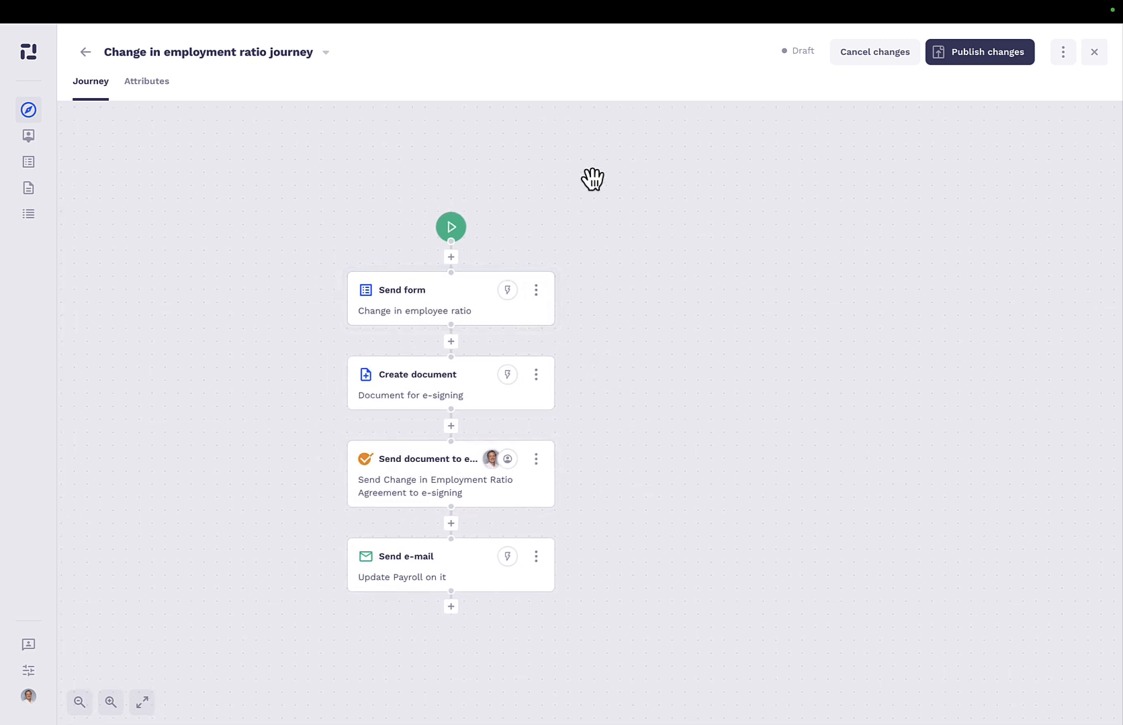
{"action": "left_click_drag", "start_coordinate": [536, 163], "coordinate": [571, 189]}
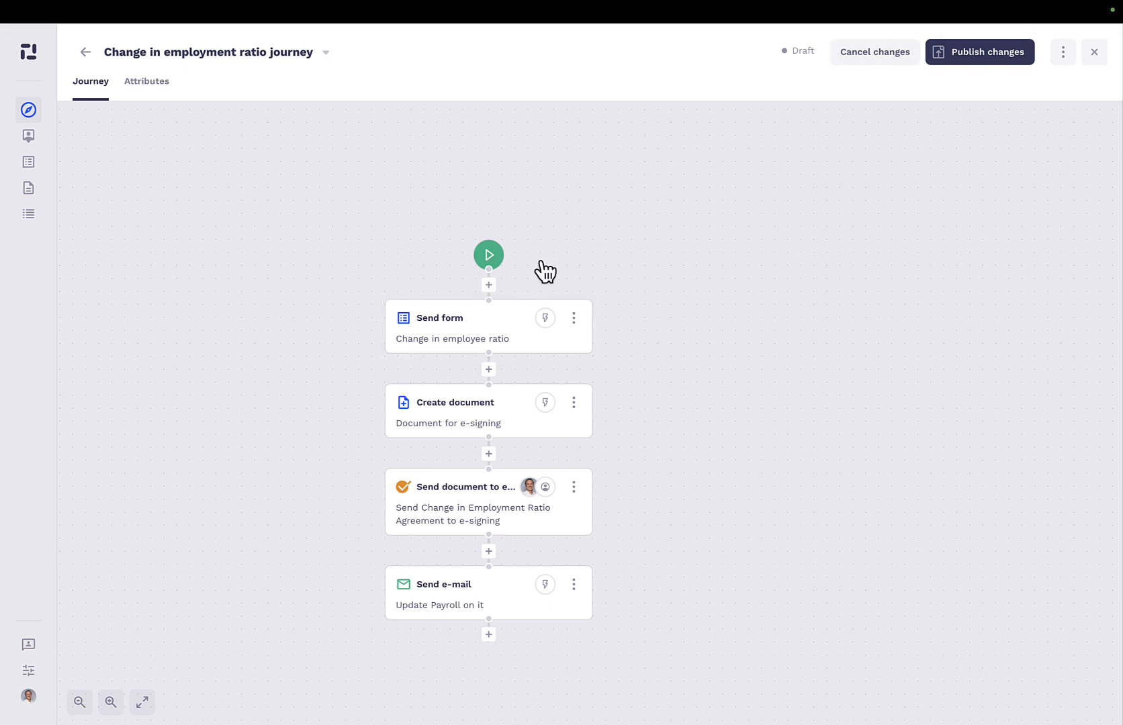
{"action": "left_click", "coordinate": [489, 333]}
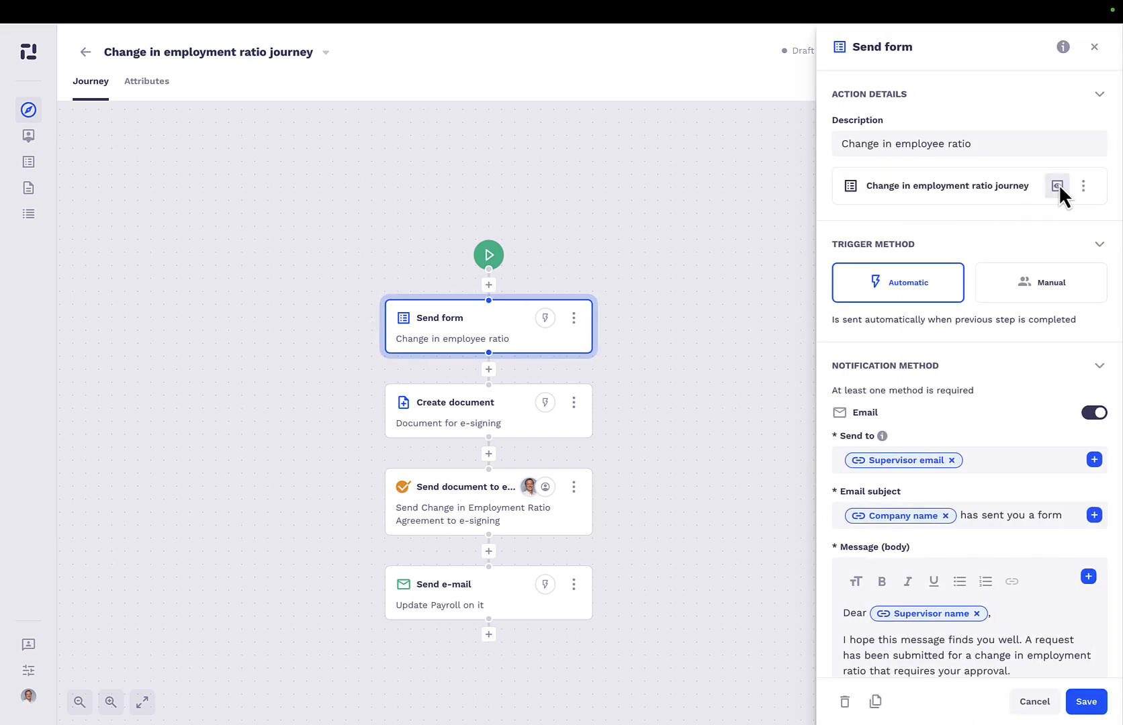
{"action": "left_click", "coordinate": [1057, 185]}
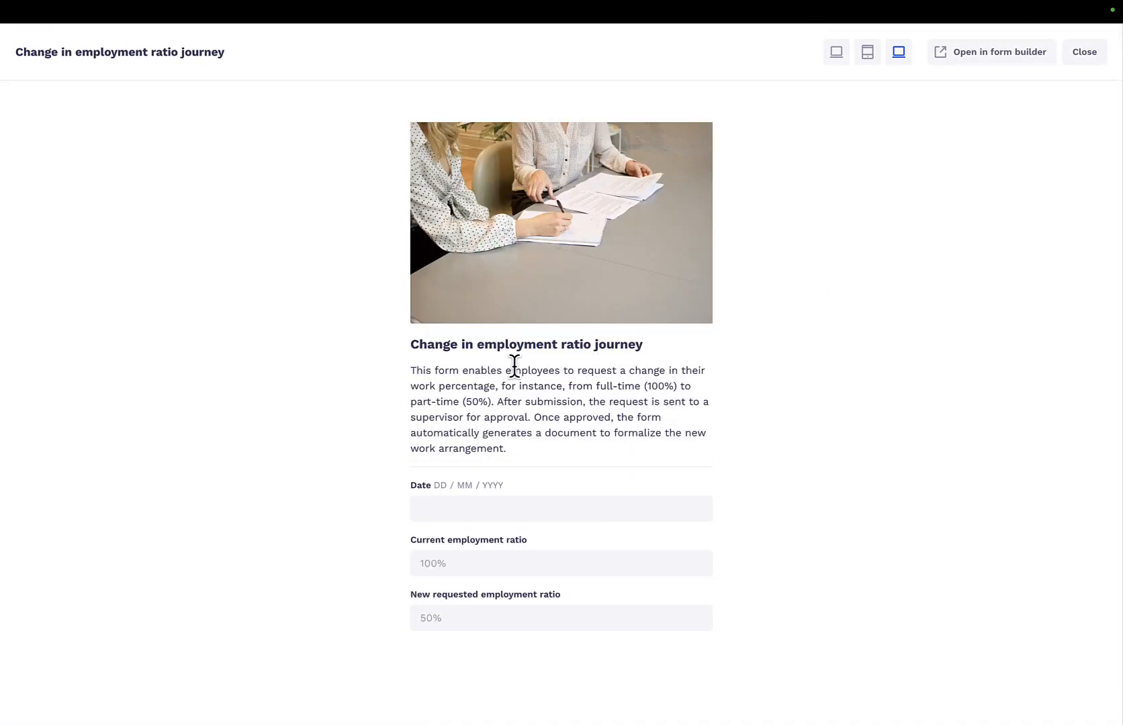
{"action": "left_click", "coordinate": [1087, 51]}
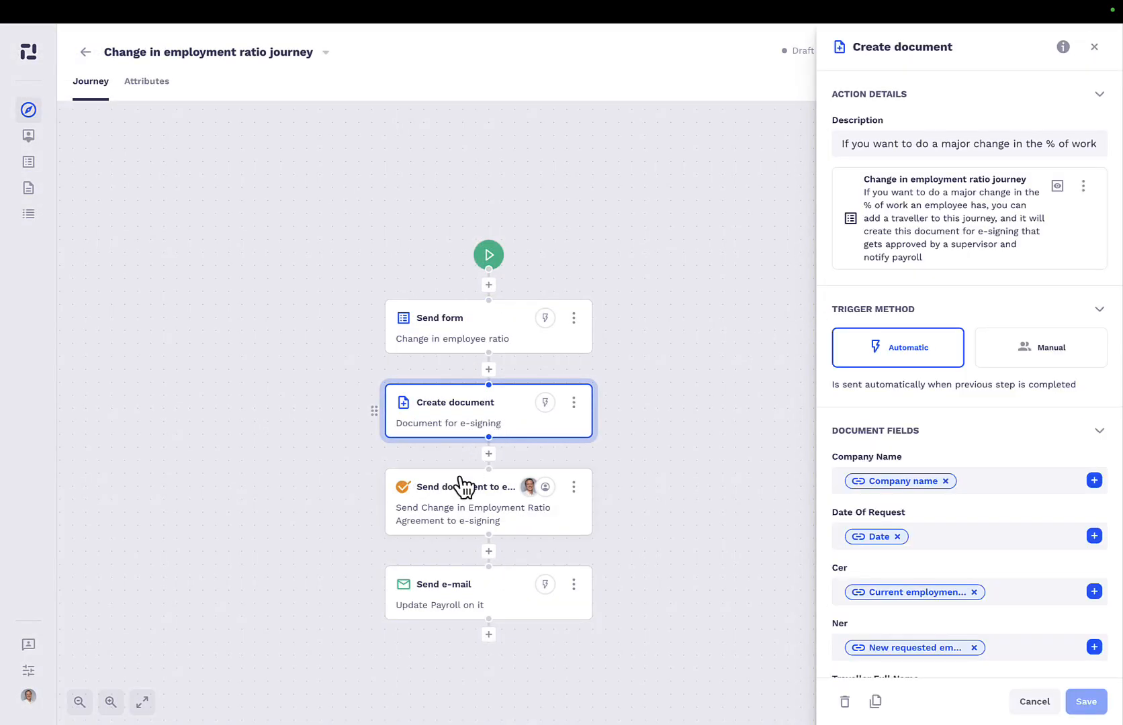
View the e-signing step's settings and examine the Send e-mail step's recipient, subject and message.
{"action": "left_click", "coordinate": [459, 504]}
{"action": "left_click_drag", "start_coordinate": [611, 526], "coordinate": [604, 467]}
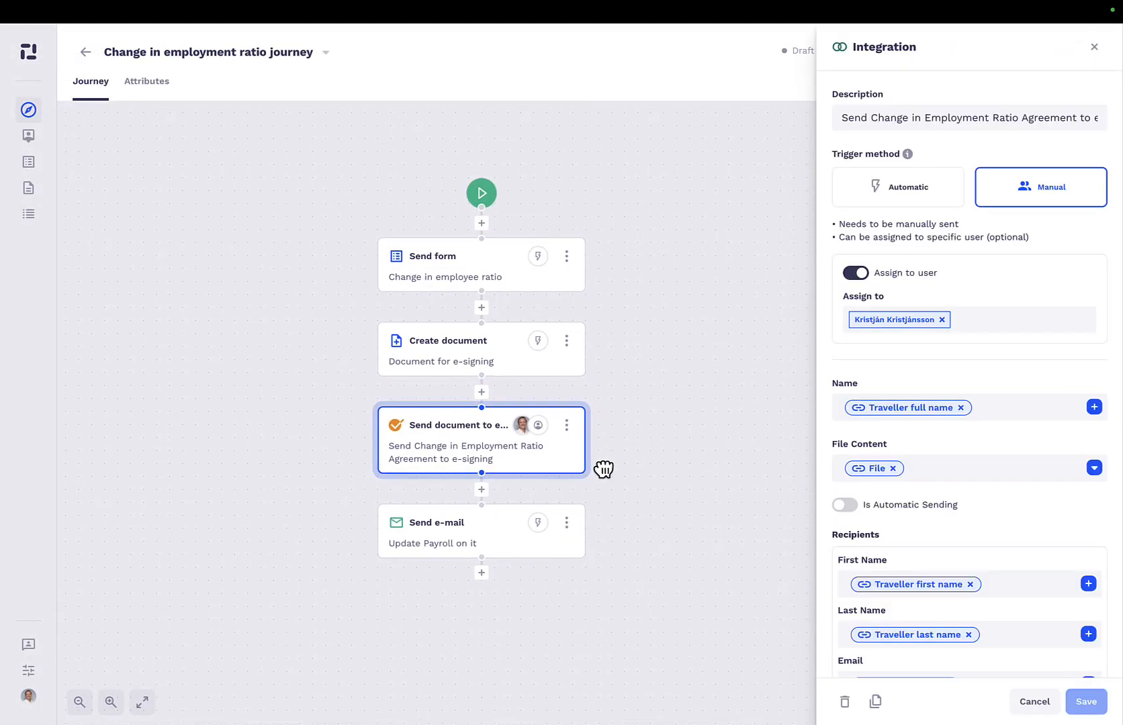
{"action": "left_click", "coordinate": [439, 546]}
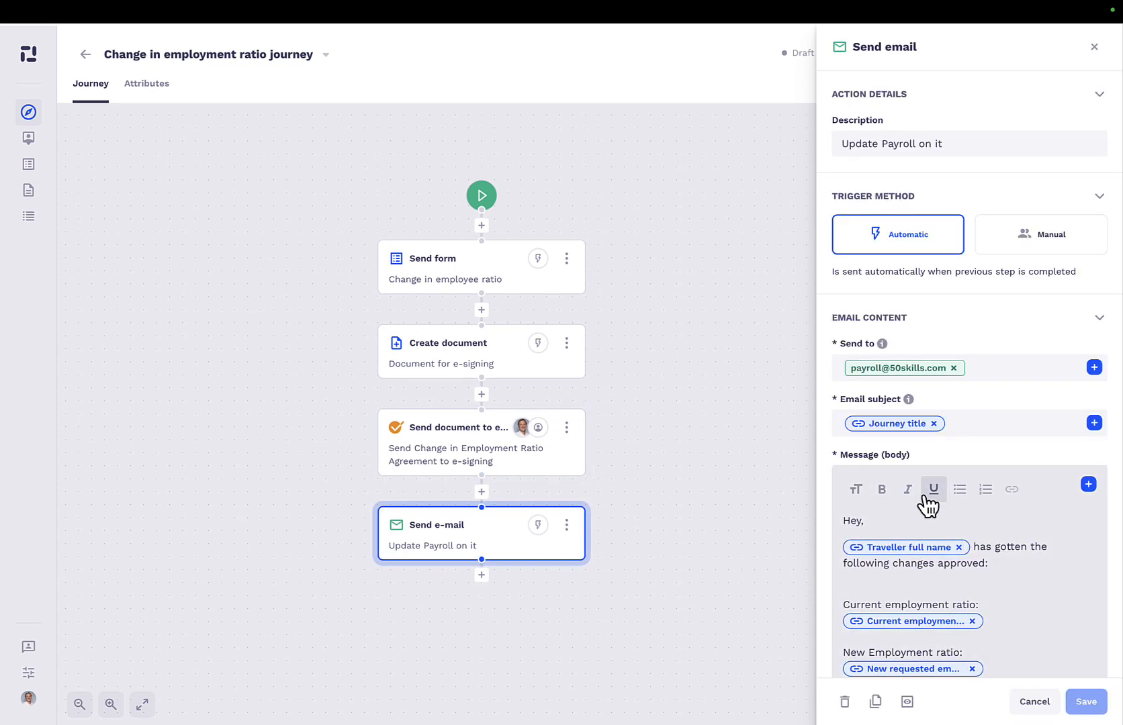
{"action": "scroll", "coordinate": [929, 444], "scroll_direction": "down", "scroll_amount": 2}
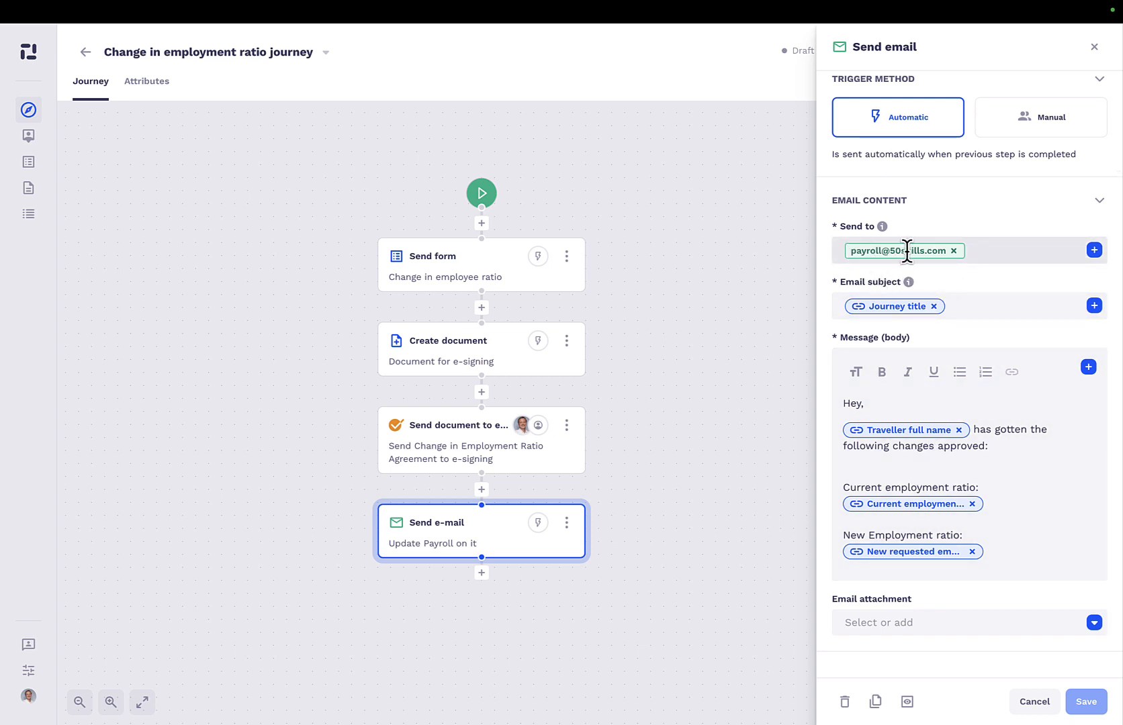
Clear the payroll address from the Send e-mail step's recipients and undo the removal.
{"action": "left_click", "coordinate": [954, 251]}
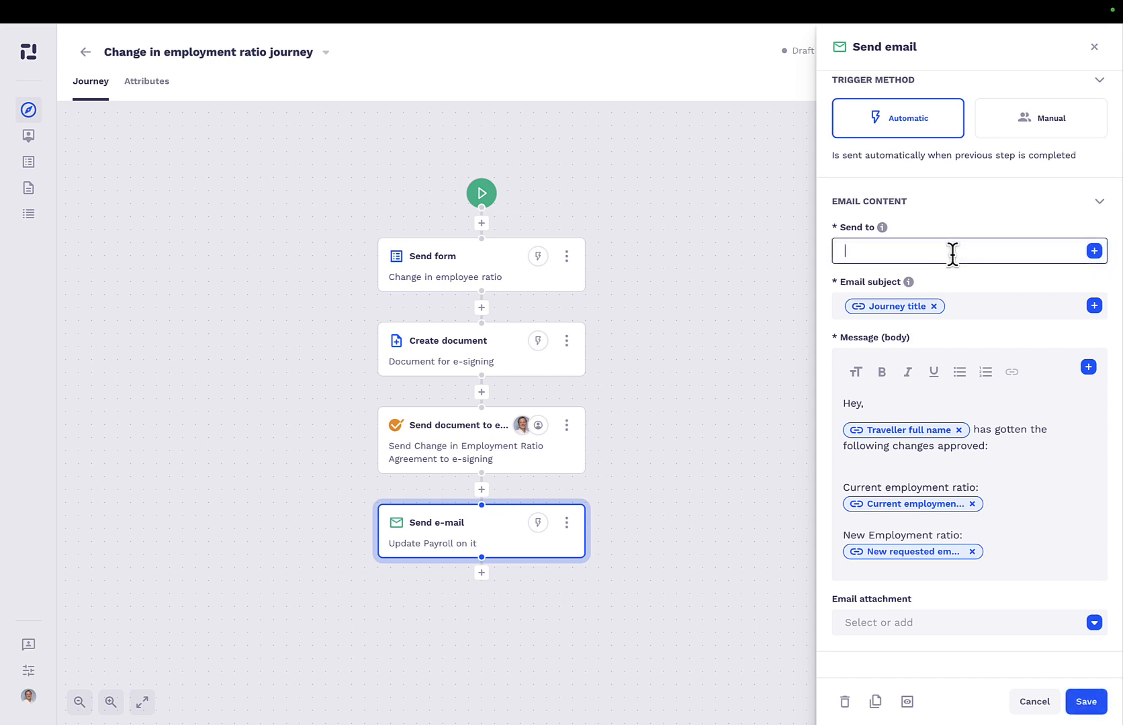
{"action": "key", "text": "ctrl+z"}
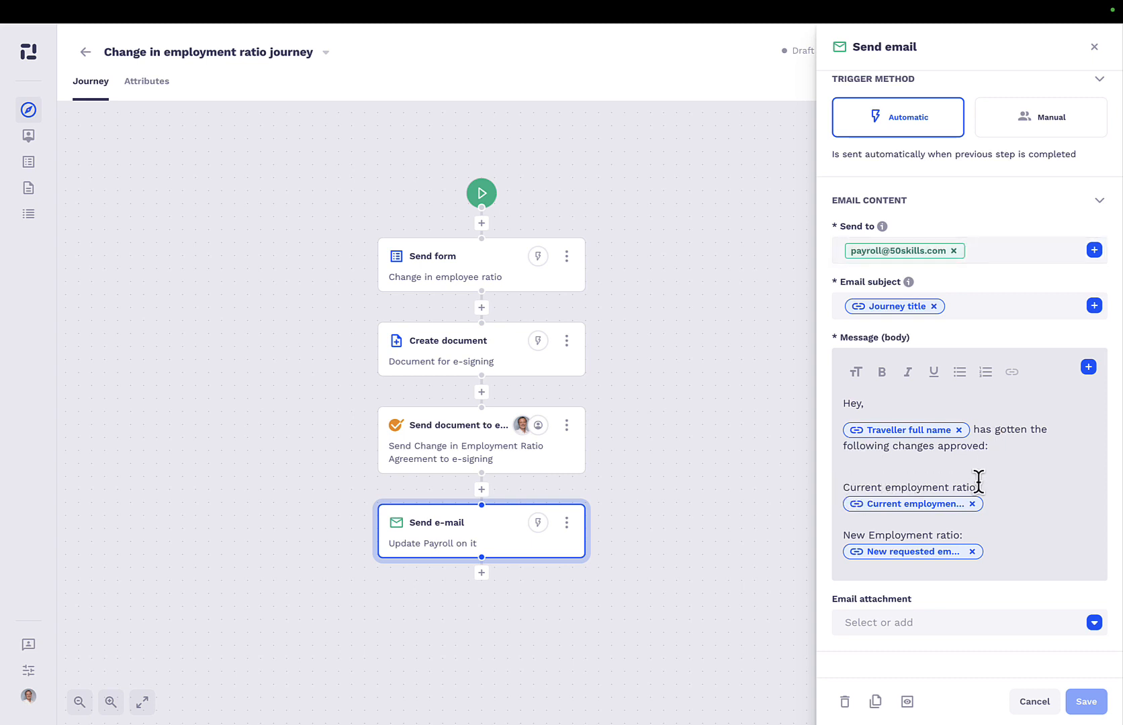
{"action": "left_click_drag", "start_coordinate": [978, 486], "coordinate": [857, 487]}
{"action": "double_click", "coordinate": [902, 534]}
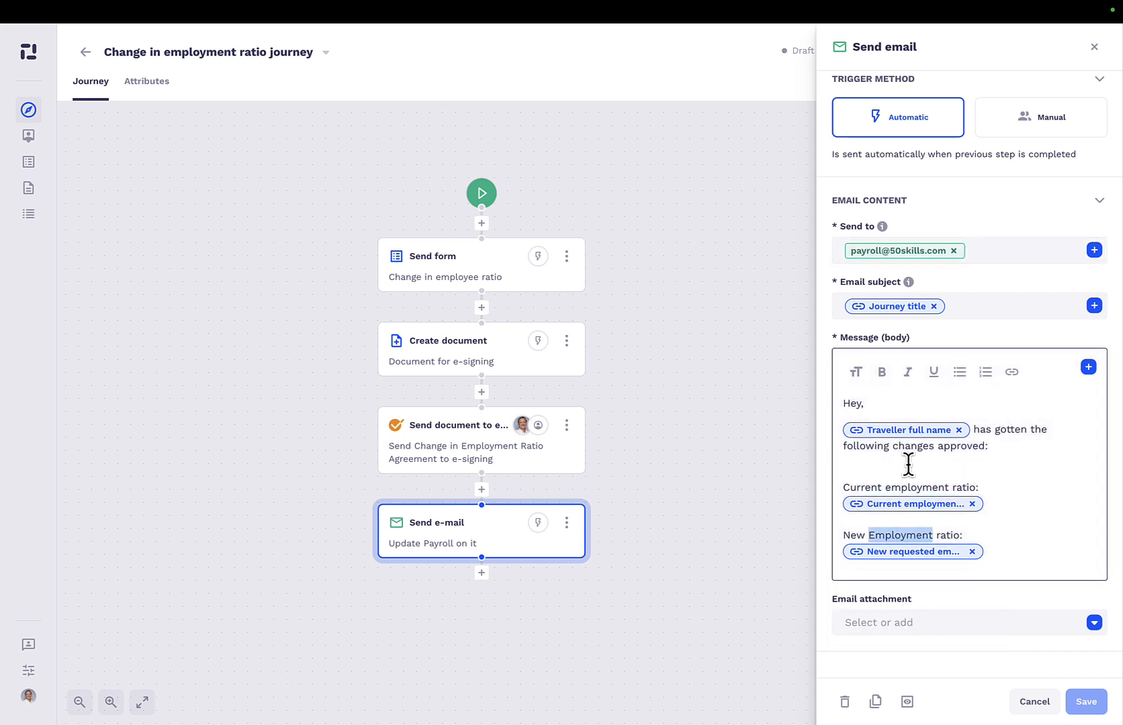
Add an empty line at the end of the email message, check the attachment's field map sources, and save the step's changes.
{"action": "left_click", "coordinate": [1014, 552]}
{"action": "key", "text": "Return"}
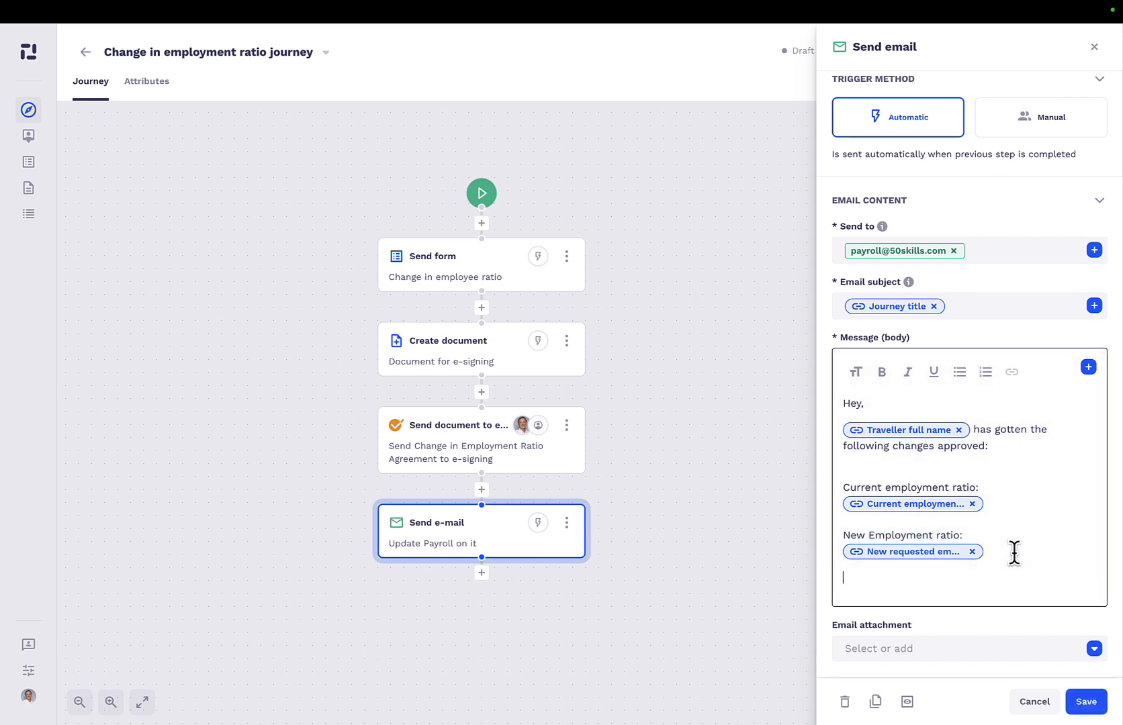
{"action": "left_click", "coordinate": [1095, 649]}
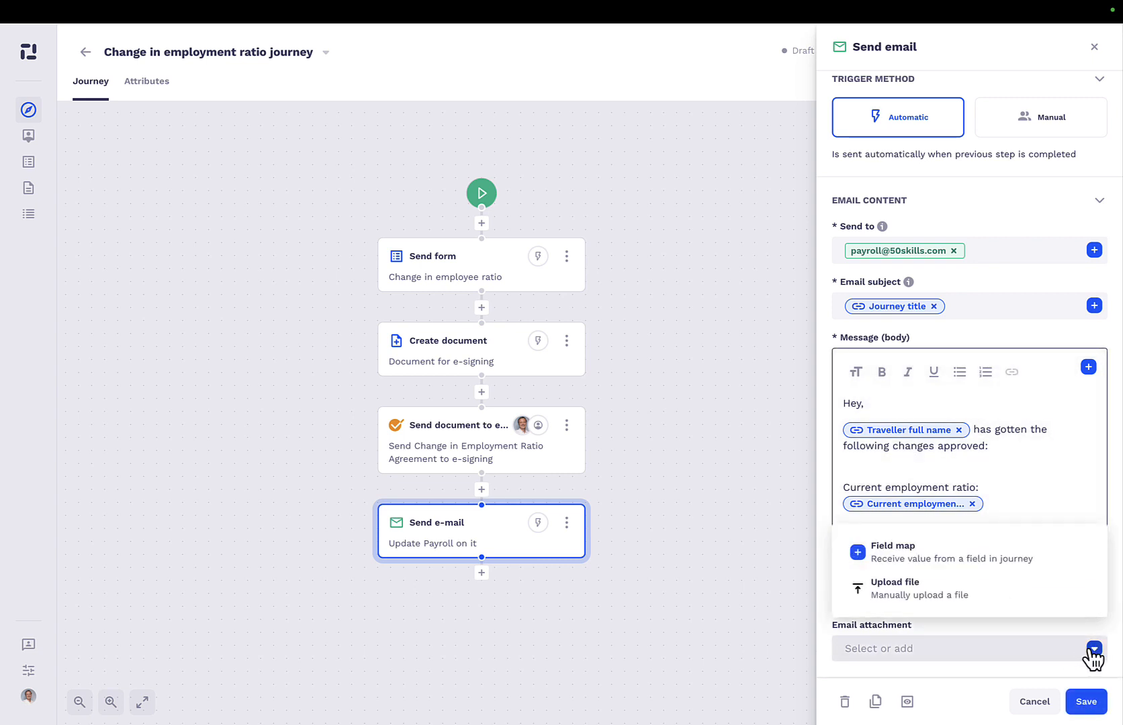
{"action": "left_click", "coordinate": [954, 559]}
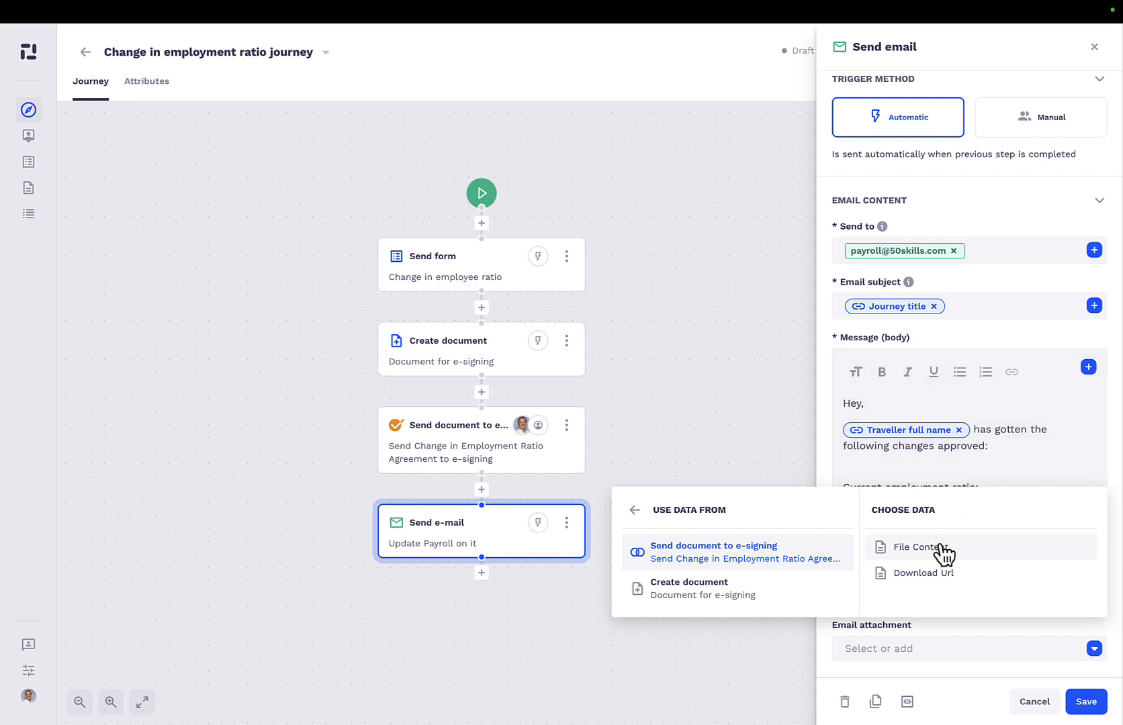
{"action": "left_click", "coordinate": [980, 451]}
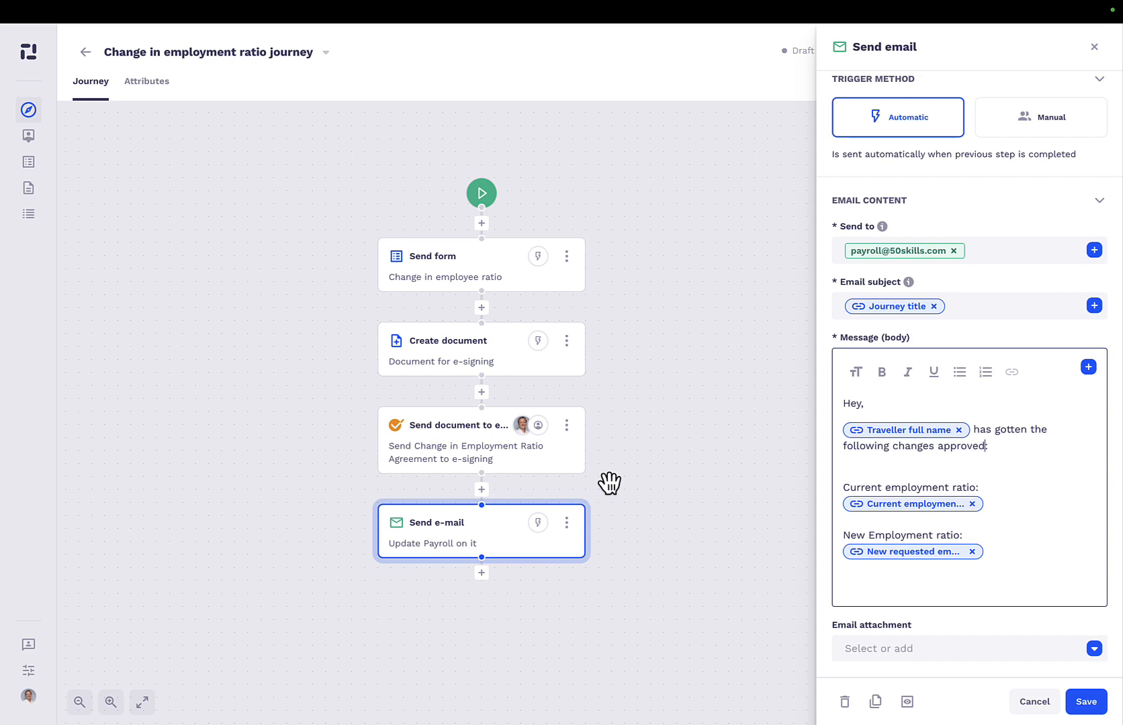
{"action": "left_click", "coordinate": [484, 446]}
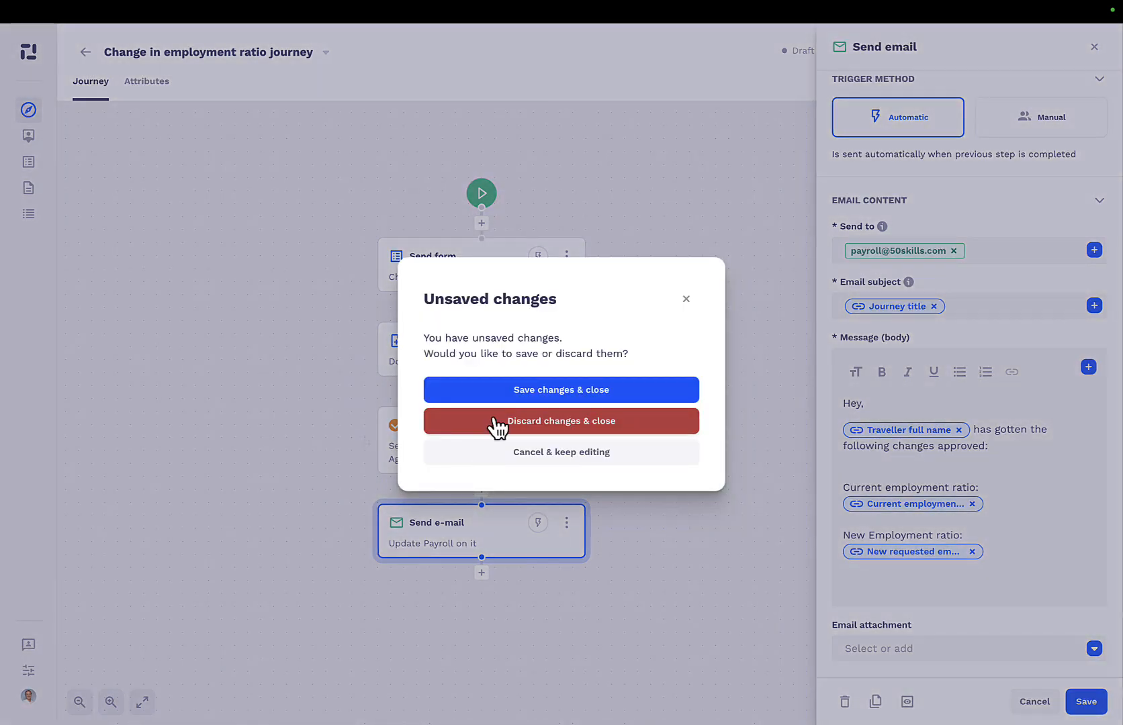
{"action": "left_click", "coordinate": [598, 393]}
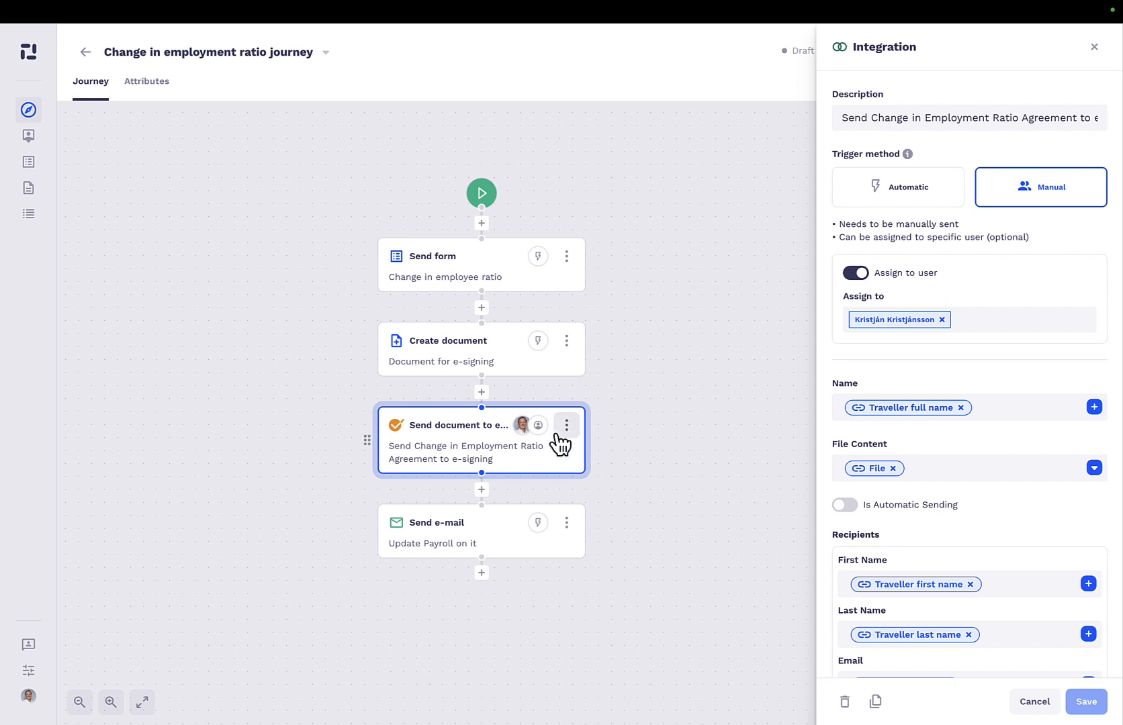
Reset the e-signing step's user assignment and pick a user again, and try the Automatic trigger method.
{"action": "left_click", "coordinate": [861, 274]}
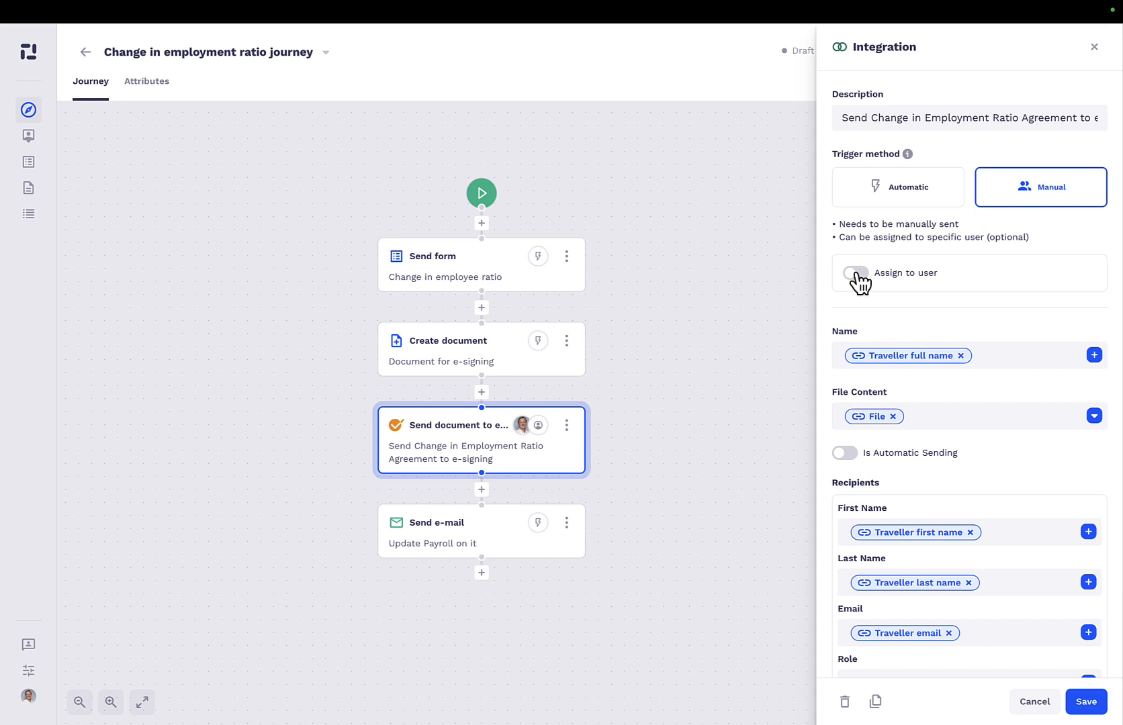
{"action": "left_click", "coordinate": [857, 274]}
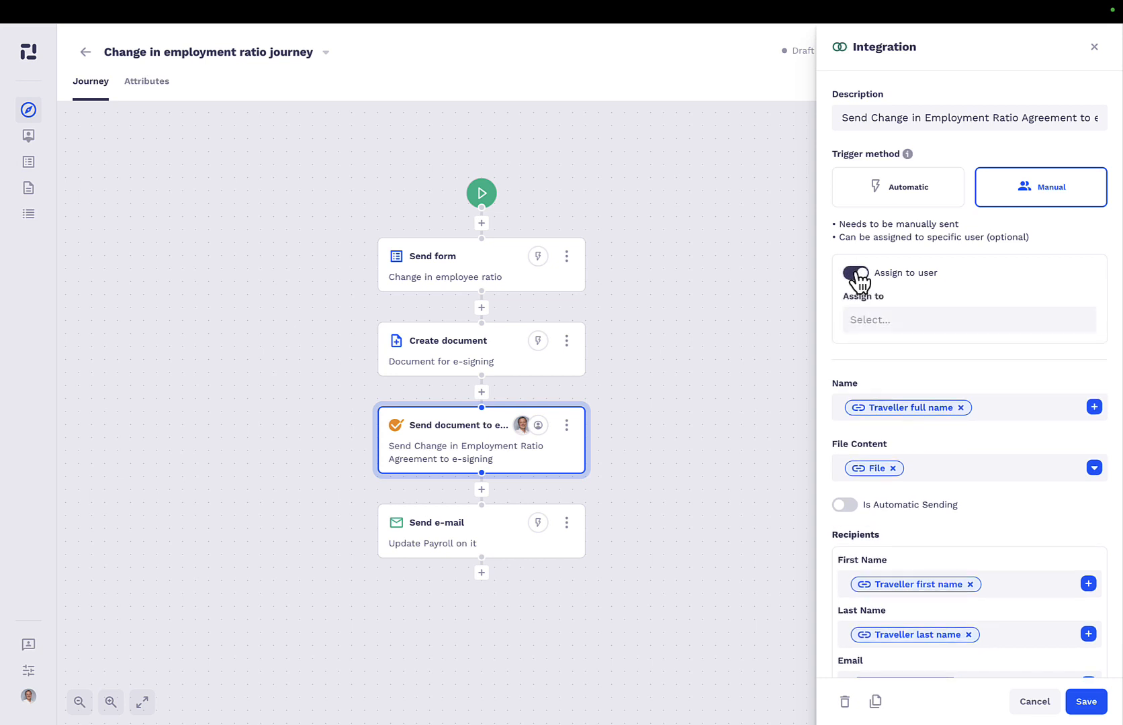
{"action": "scroll", "coordinate": [908, 618], "scroll_direction": "down", "scroll_amount": 2}
{"action": "scroll", "coordinate": [908, 618], "scroll_direction": "up", "scroll_amount": 2}
{"action": "left_click", "coordinate": [914, 313]}
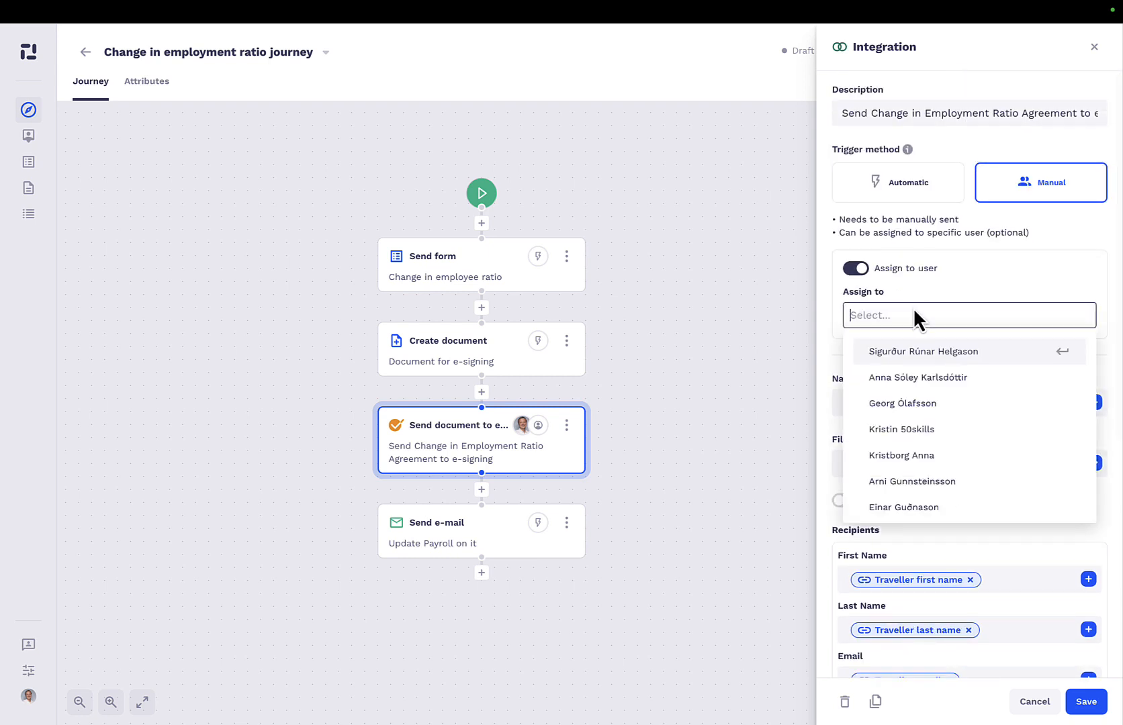
{"action": "scroll", "coordinate": [921, 448], "scroll_direction": "down", "scroll_amount": 2}
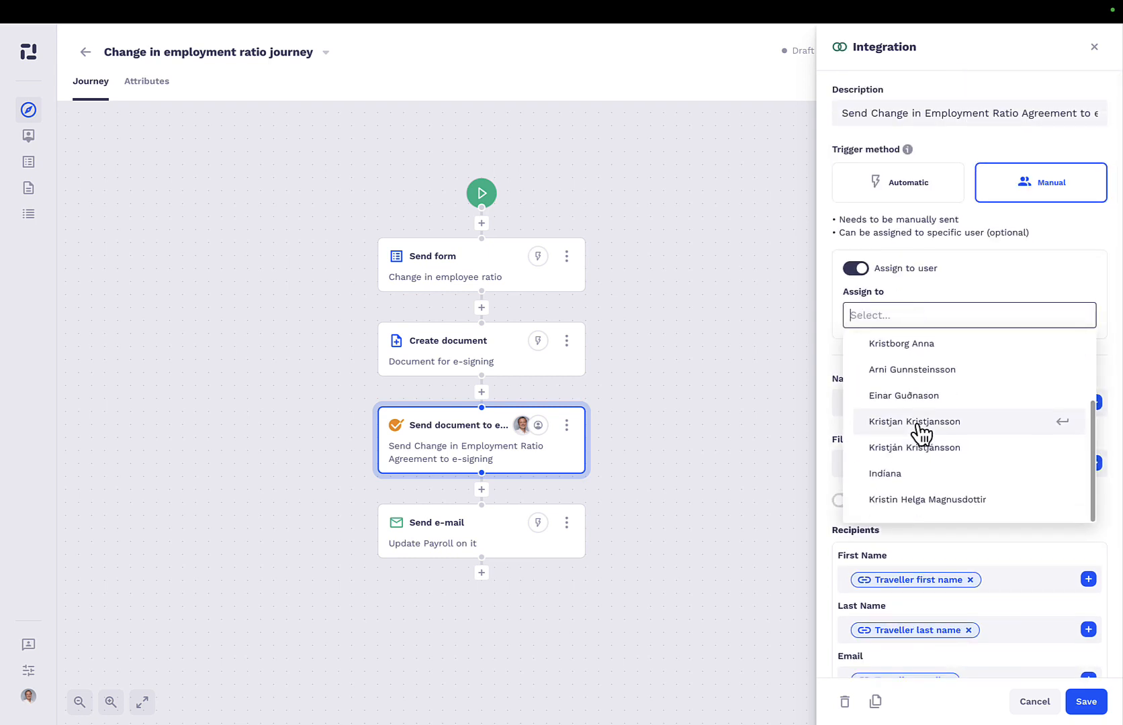
{"action": "left_click", "coordinate": [920, 430]}
{"action": "left_click", "coordinate": [946, 298]}
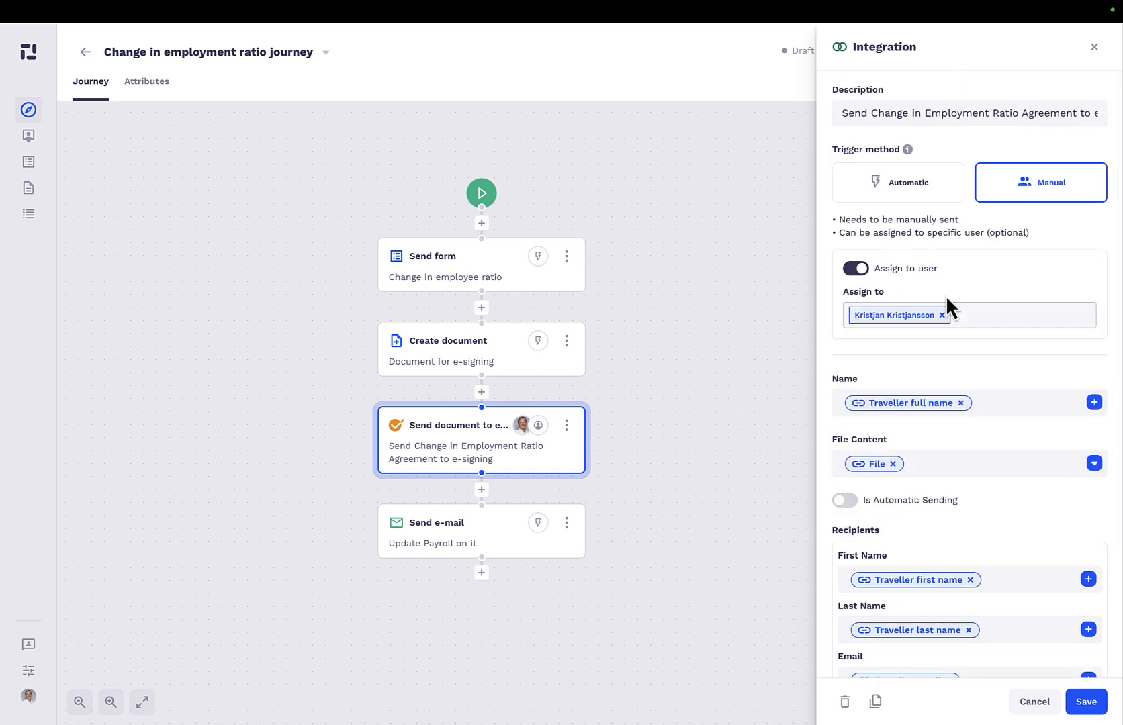
{"action": "left_click", "coordinate": [873, 268]}
{"action": "left_click", "coordinate": [894, 197]}
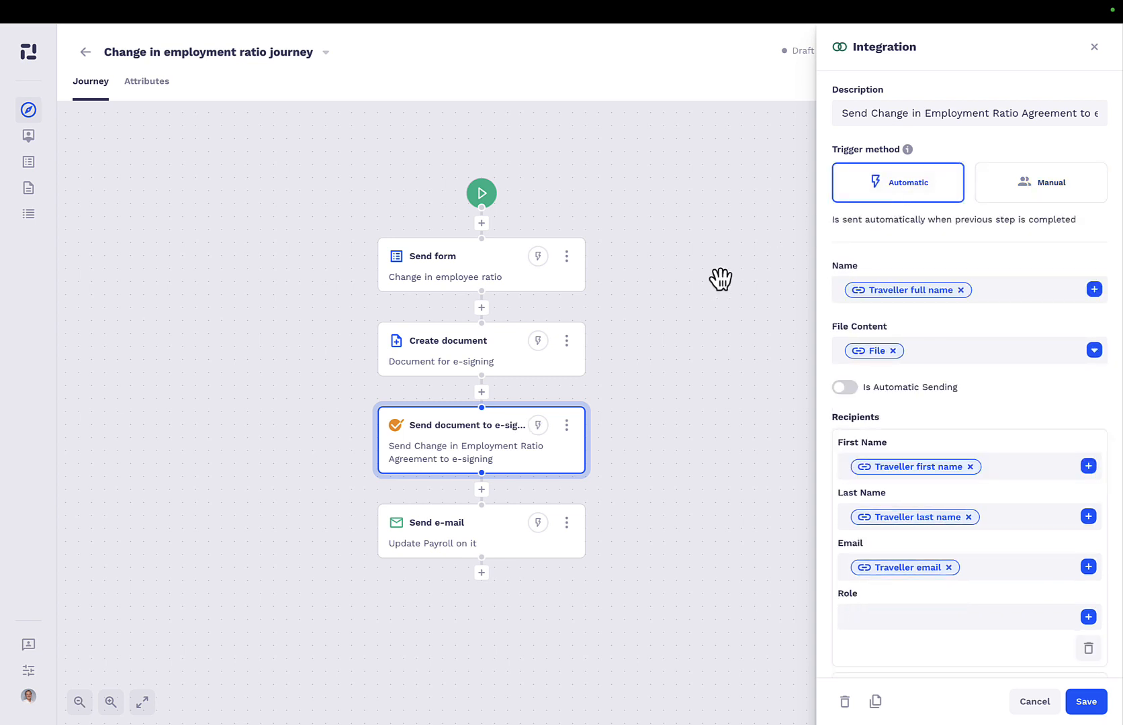
Set the e-signing step's trigger method to Manual, assign it to the chosen user, and save the step.
{"action": "left_click", "coordinate": [1043, 181]}
{"action": "left_click", "coordinate": [856, 268]}
{"action": "left_click", "coordinate": [895, 314]}
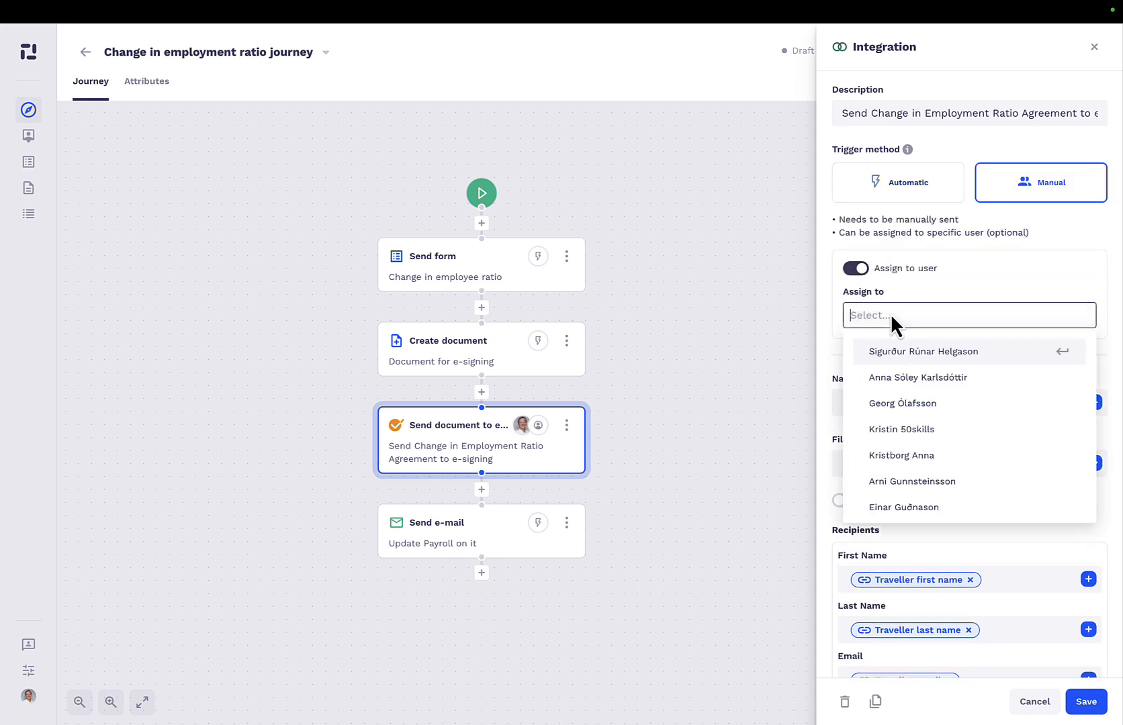
{"action": "scroll", "coordinate": [930, 464], "scroll_direction": "down", "scroll_amount": 2}
{"action": "left_click", "coordinate": [930, 461]}
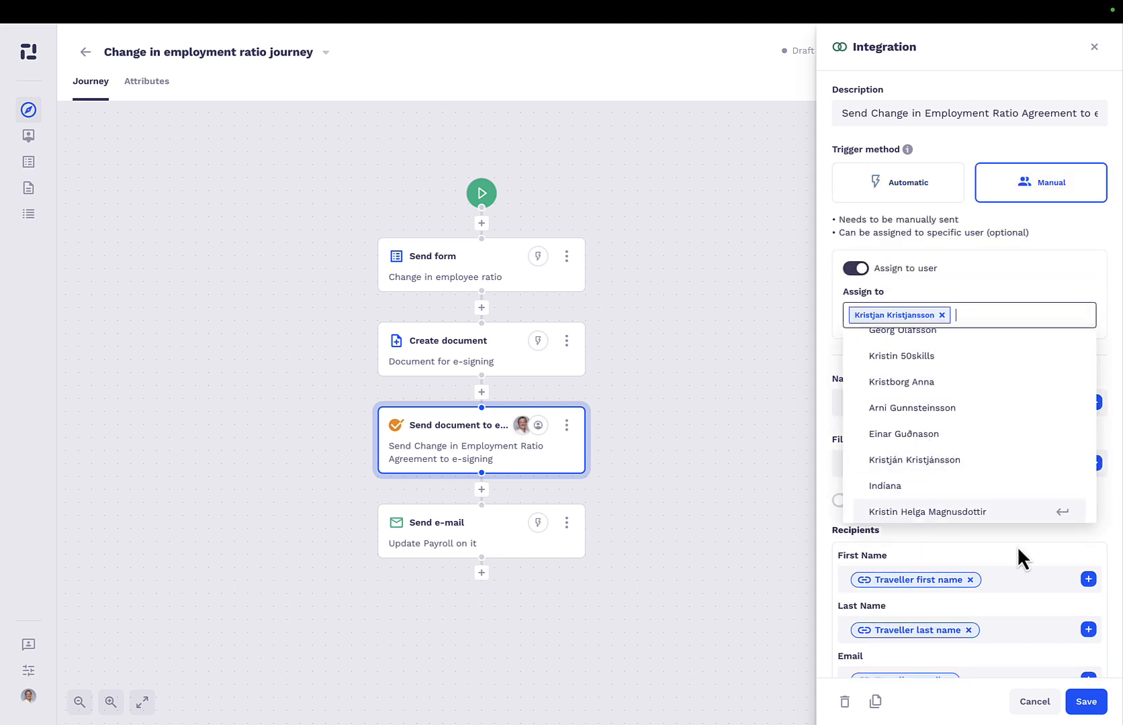
{"action": "left_click", "coordinate": [1086, 702]}
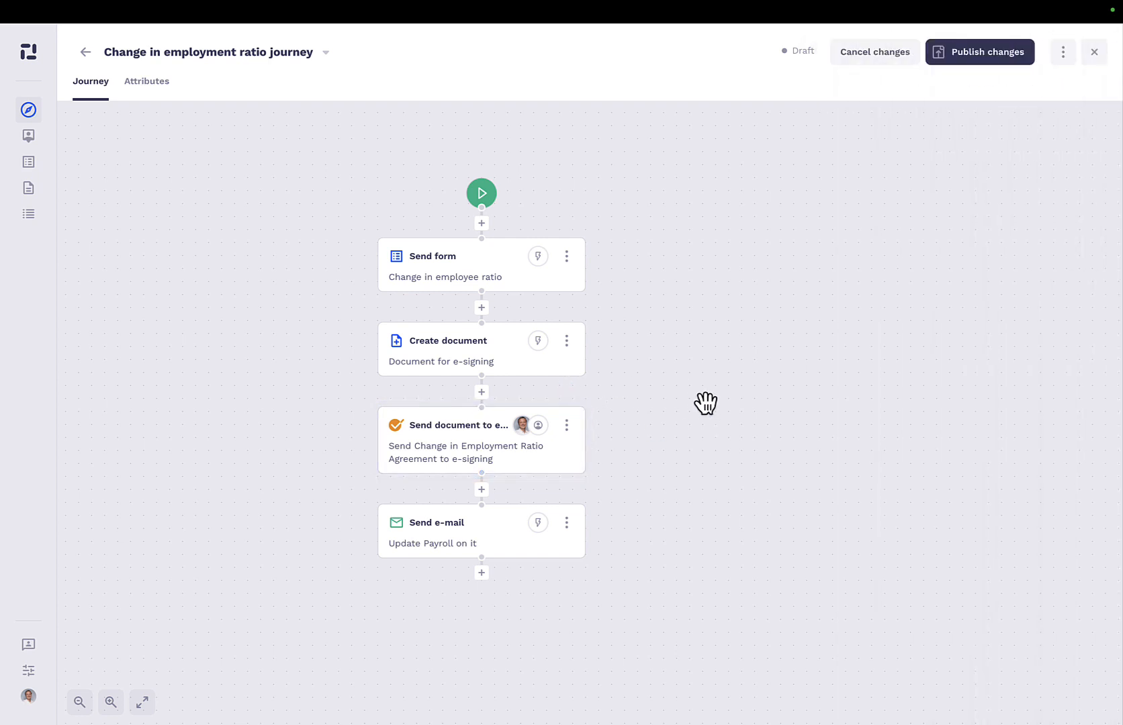
Publish the journey changes and add the test traveller to the journey with their supervisor selected.
{"action": "left_click_drag", "start_coordinate": [706, 401], "coordinate": [792, 444]}
{"action": "left_click", "coordinate": [985, 42]}
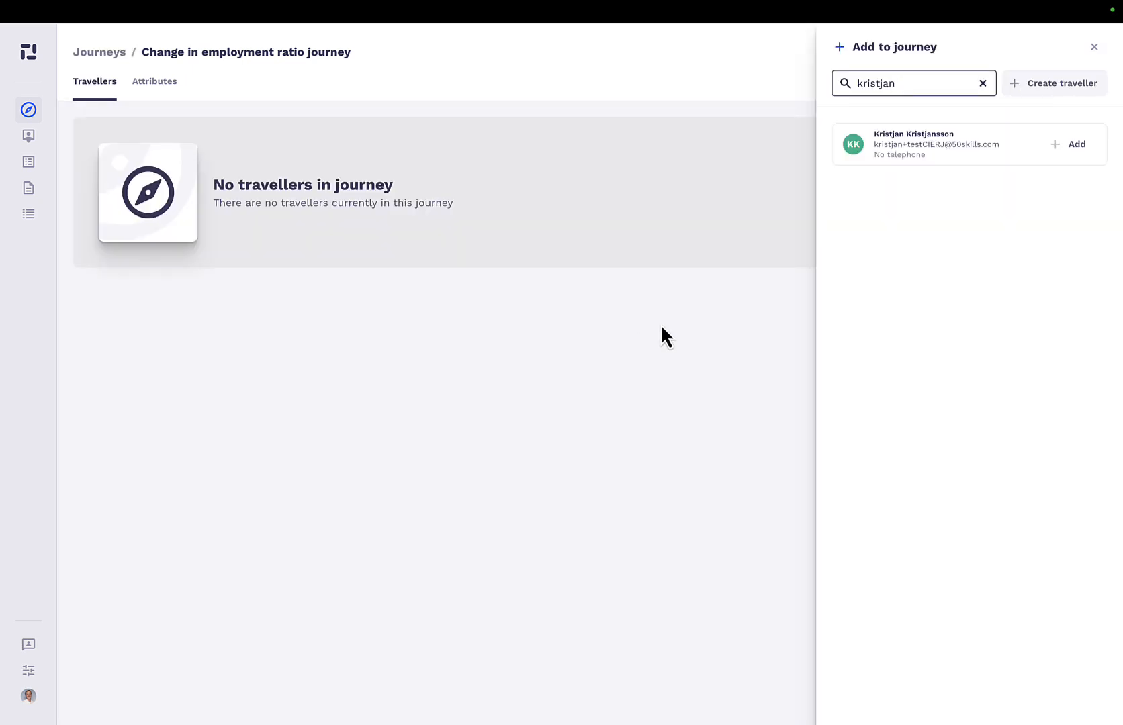
{"action": "left_click", "coordinate": [1073, 145]}
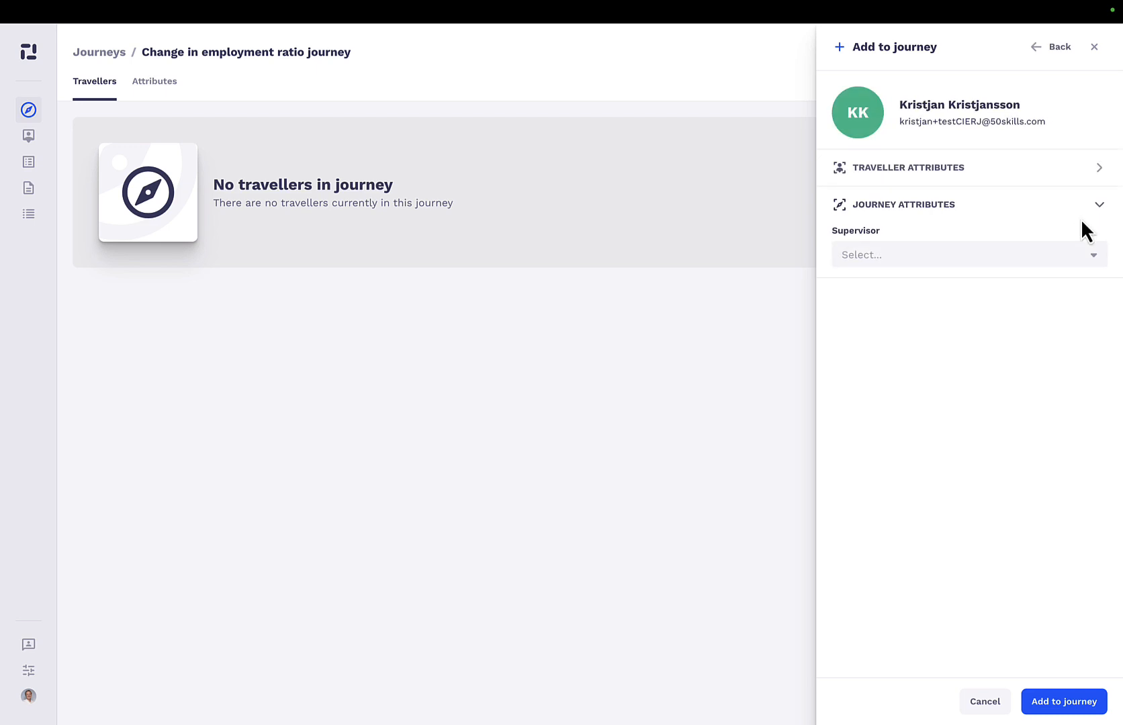
{"action": "left_click", "coordinate": [967, 257]}
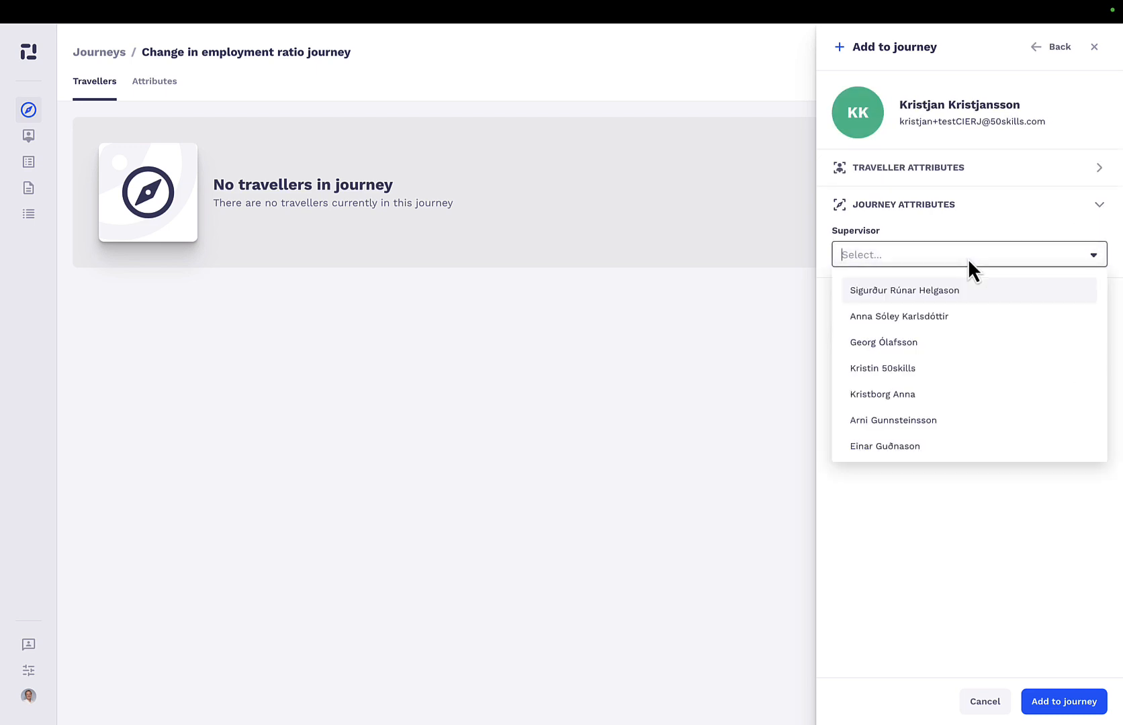
{"action": "scroll", "coordinate": [934, 393], "scroll_direction": "down", "scroll_amount": 2}
{"action": "left_click", "coordinate": [934, 387]}
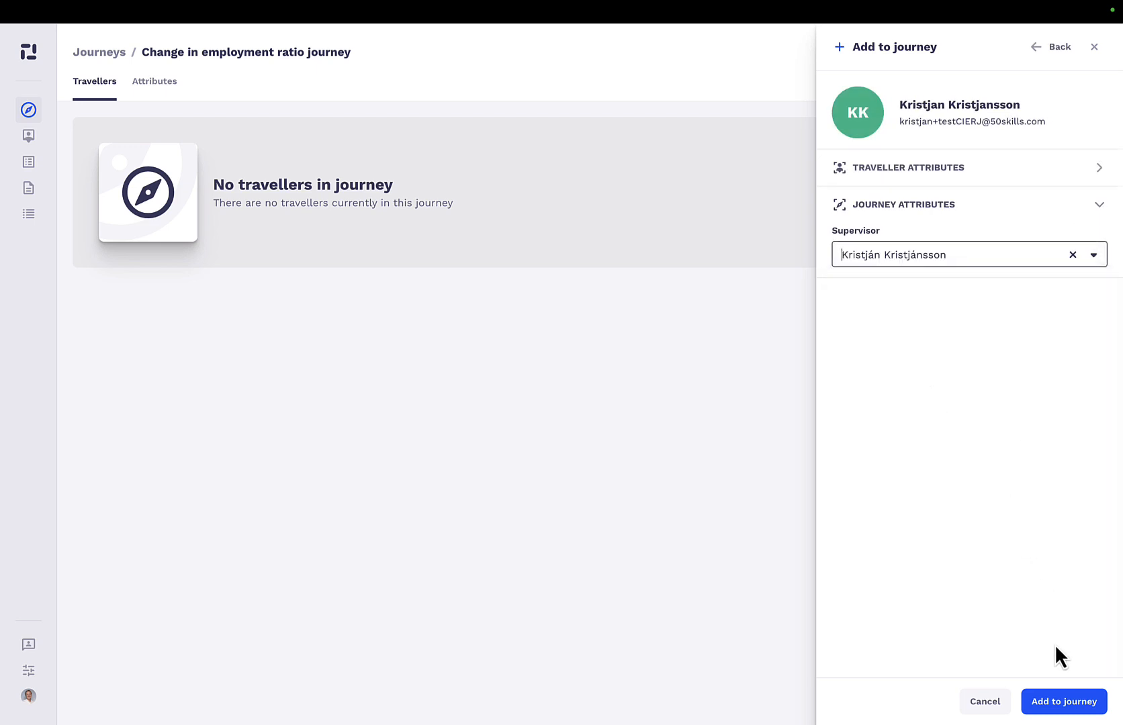
{"action": "left_click", "coordinate": [1062, 702]}
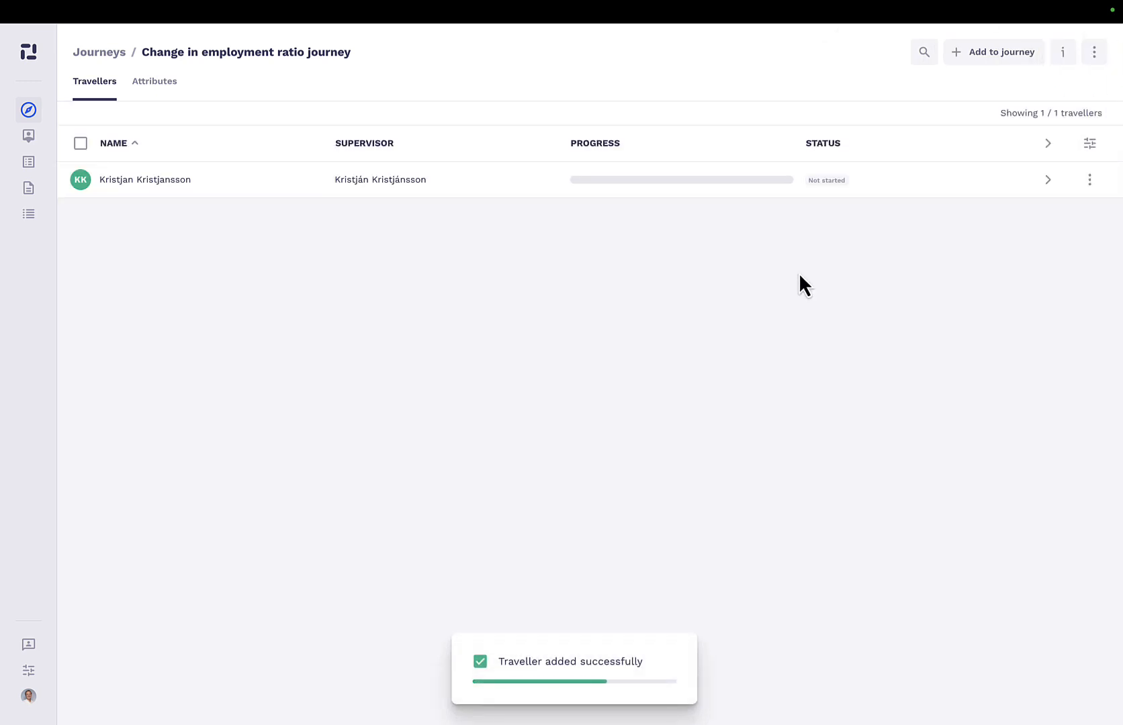
Open the added traveller's journey and start it.
{"action": "left_click", "coordinate": [1047, 180]}
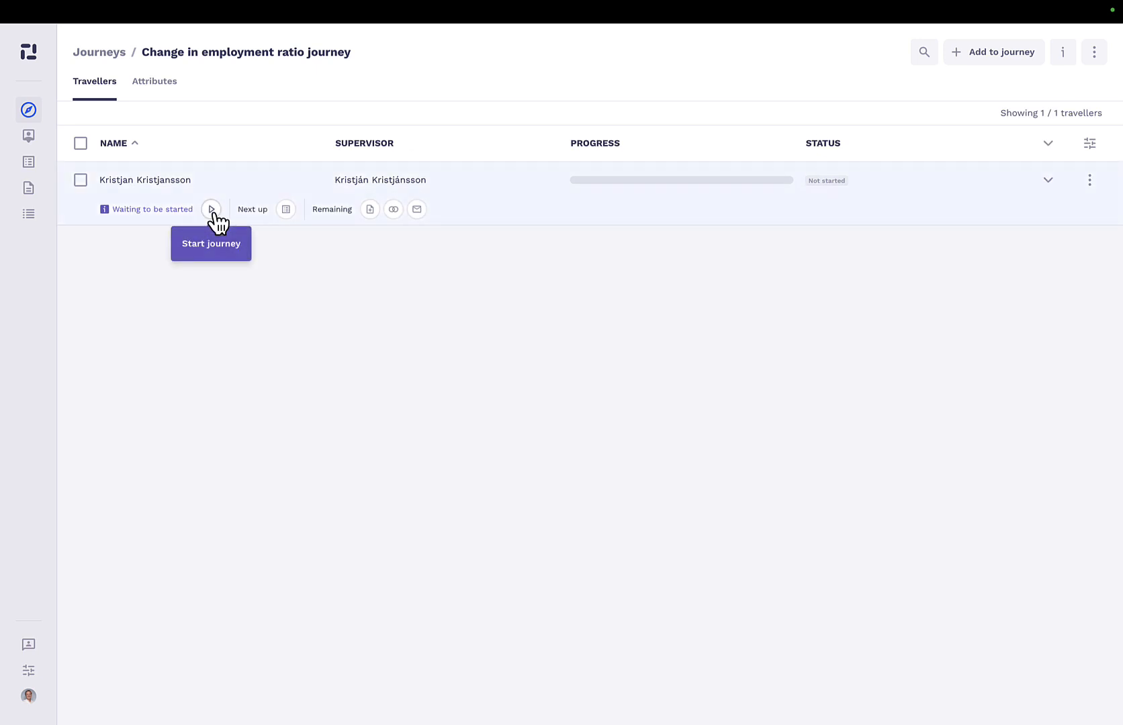
{"action": "left_click", "coordinate": [136, 195]}
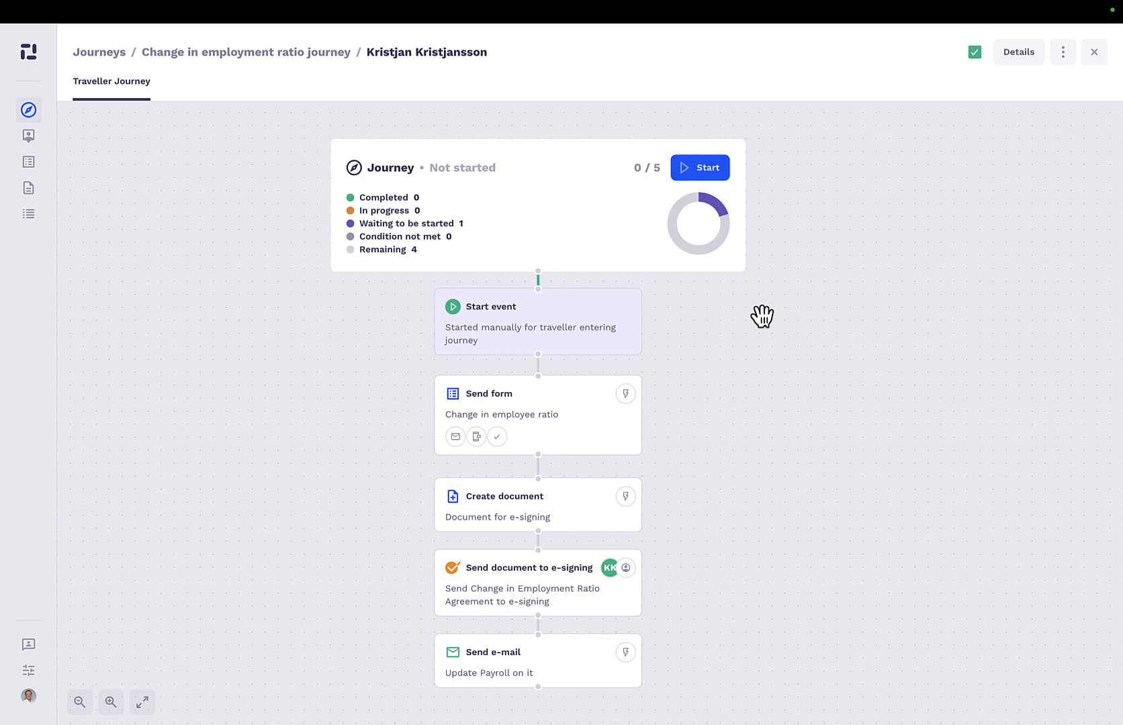
{"action": "left_click", "coordinate": [701, 172]}
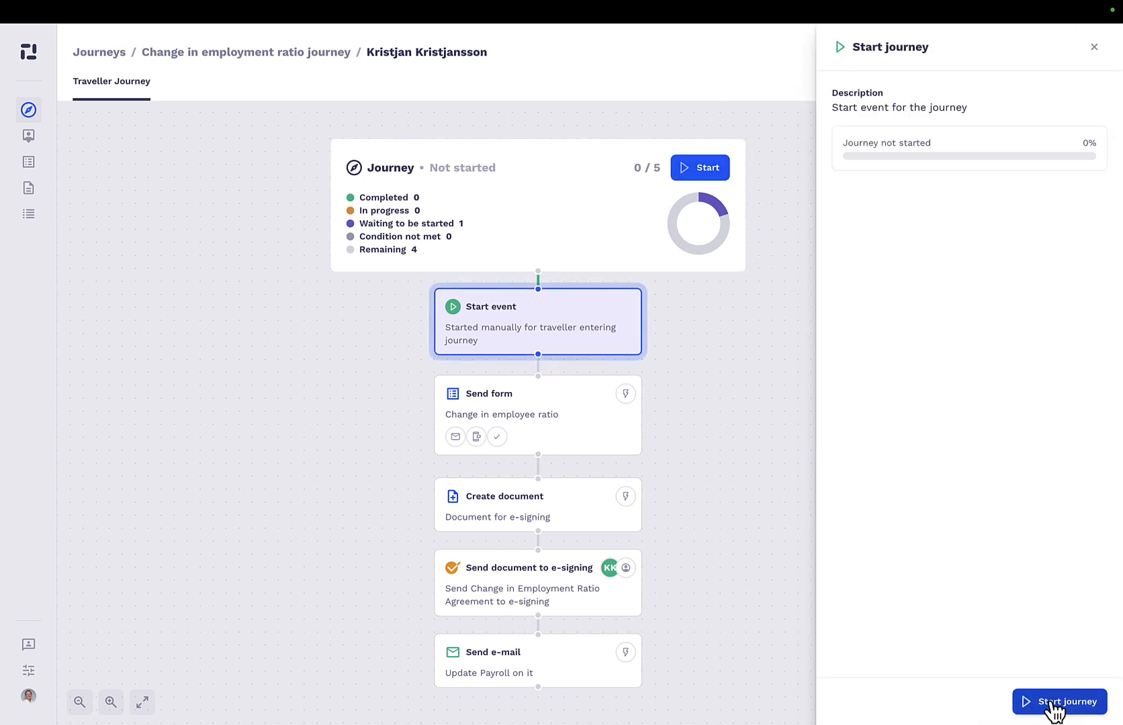
{"action": "left_click", "coordinate": [1054, 702]}
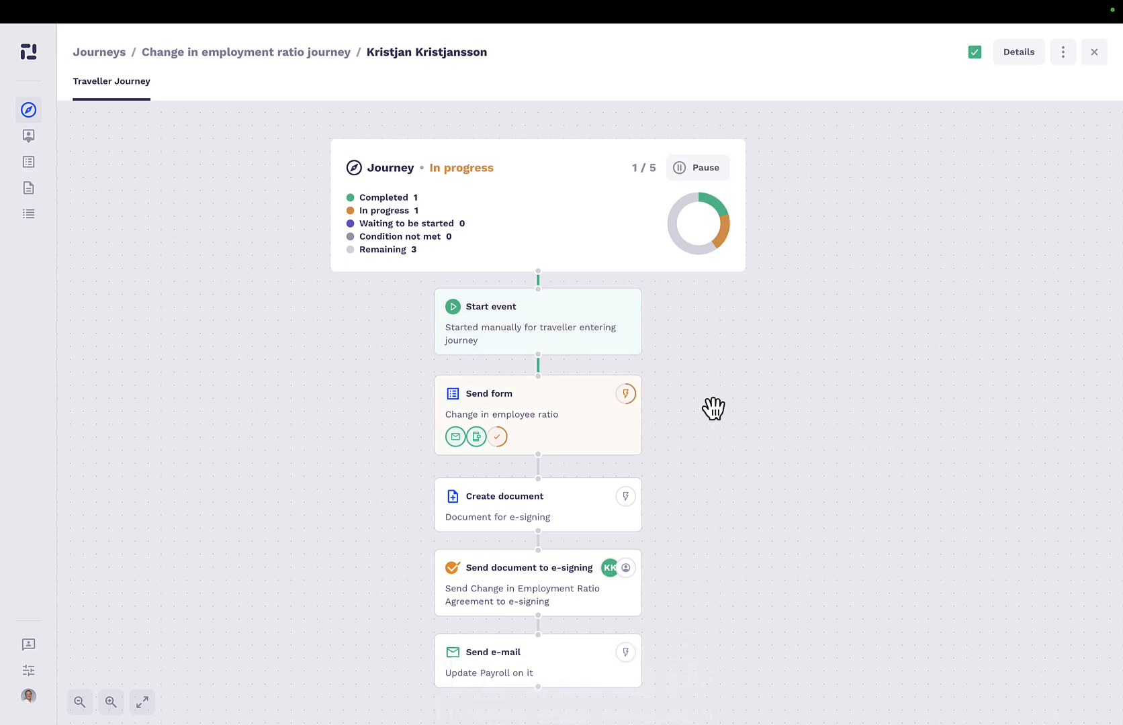
Open the Send form step's details and follow the approval form link in its email message.
{"action": "left_click_drag", "start_coordinate": [371, 455], "coordinate": [403, 444]}
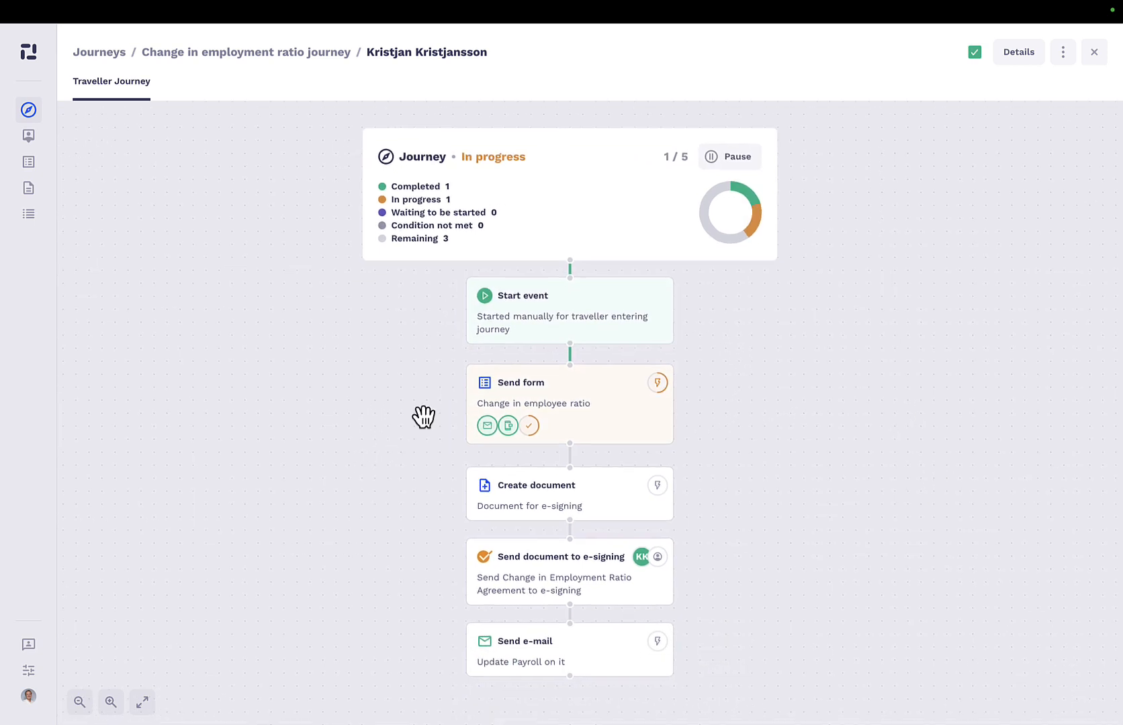
{"action": "left_click", "coordinate": [525, 399]}
{"action": "scroll", "coordinate": [963, 485], "scroll_direction": "down", "scroll_amount": 6}
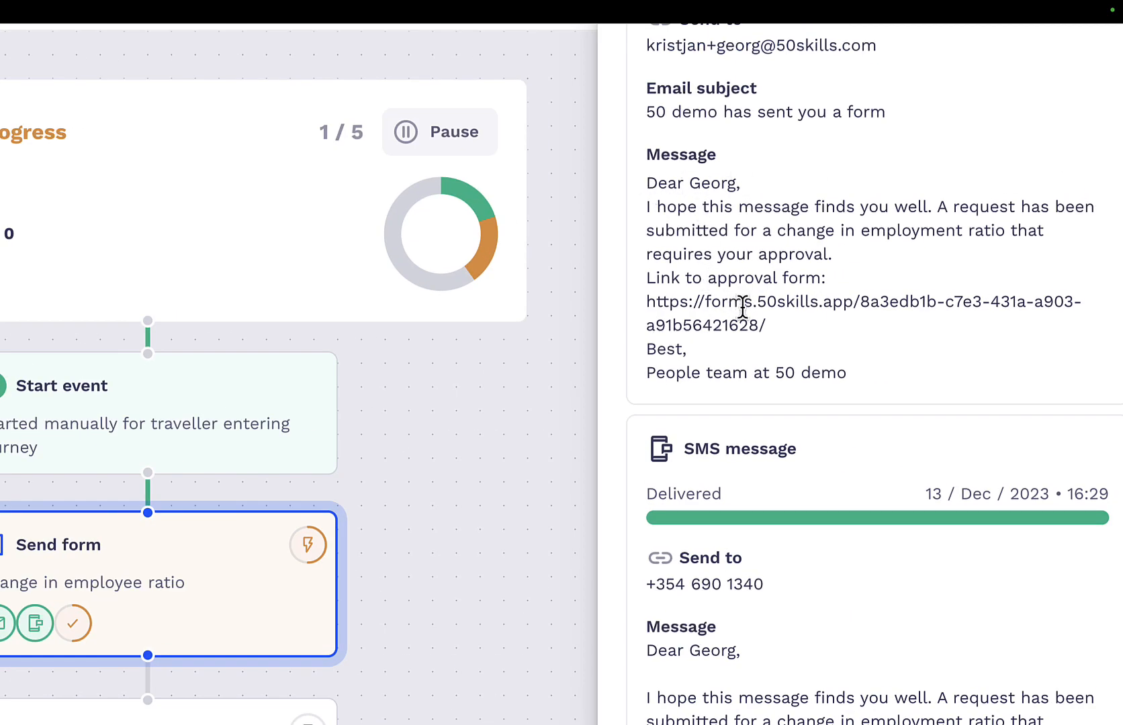
{"action": "scroll", "coordinate": [742, 307], "scroll_direction": "down", "scroll_amount": 5}
{"action": "left_click_drag", "start_coordinate": [908, 264], "coordinate": [262, 217]}
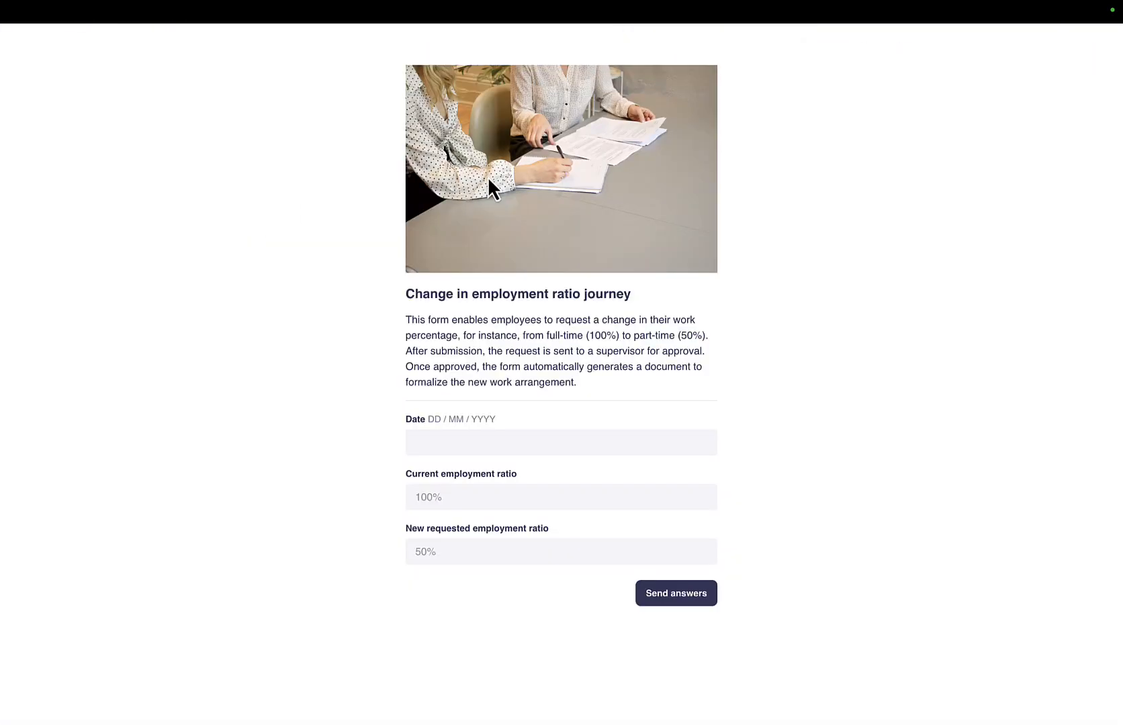
Submit the form with date 01 / 01 / 2024, current employment ratio 100% and new requested ratio 50%, and return to the traveller's journey.
{"action": "left_click", "coordinate": [457, 438]}
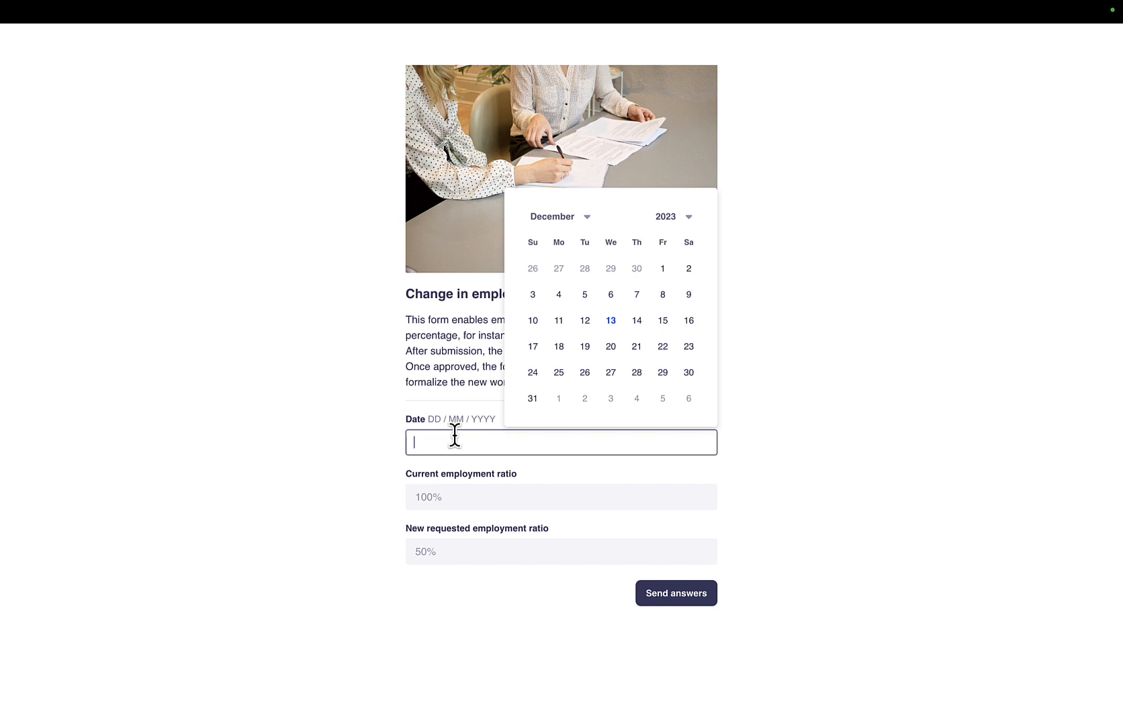
{"action": "left_click", "coordinate": [559, 397]}
{"action": "left_click", "coordinate": [478, 497]}
{"action": "type", "text": "100"}
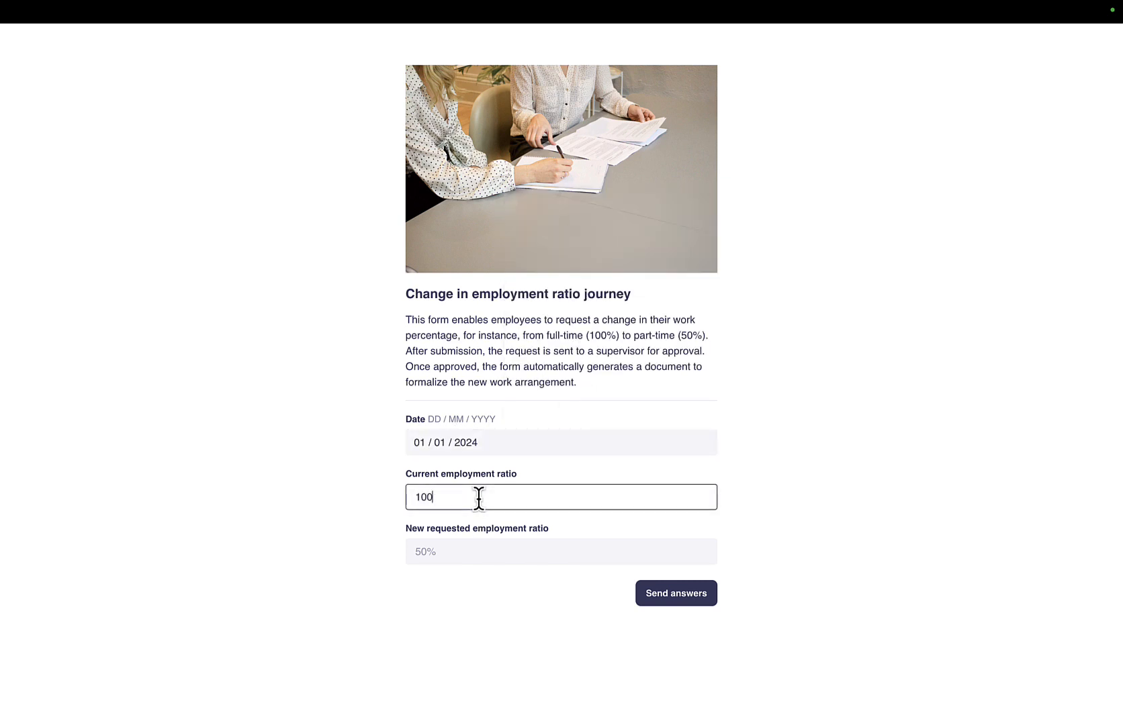
{"action": "type", "text": "%"}
{"action": "key", "text": "Tab"}
{"action": "left_click", "coordinate": [672, 595]}
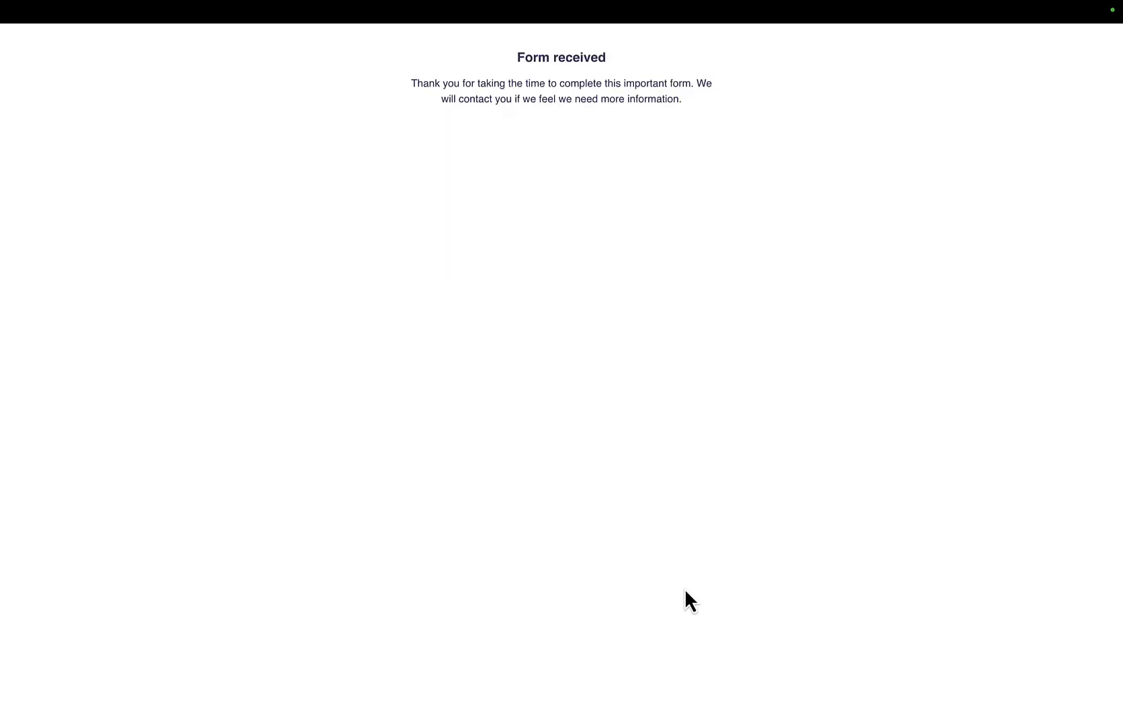
{"action": "key", "text": "super+w"}
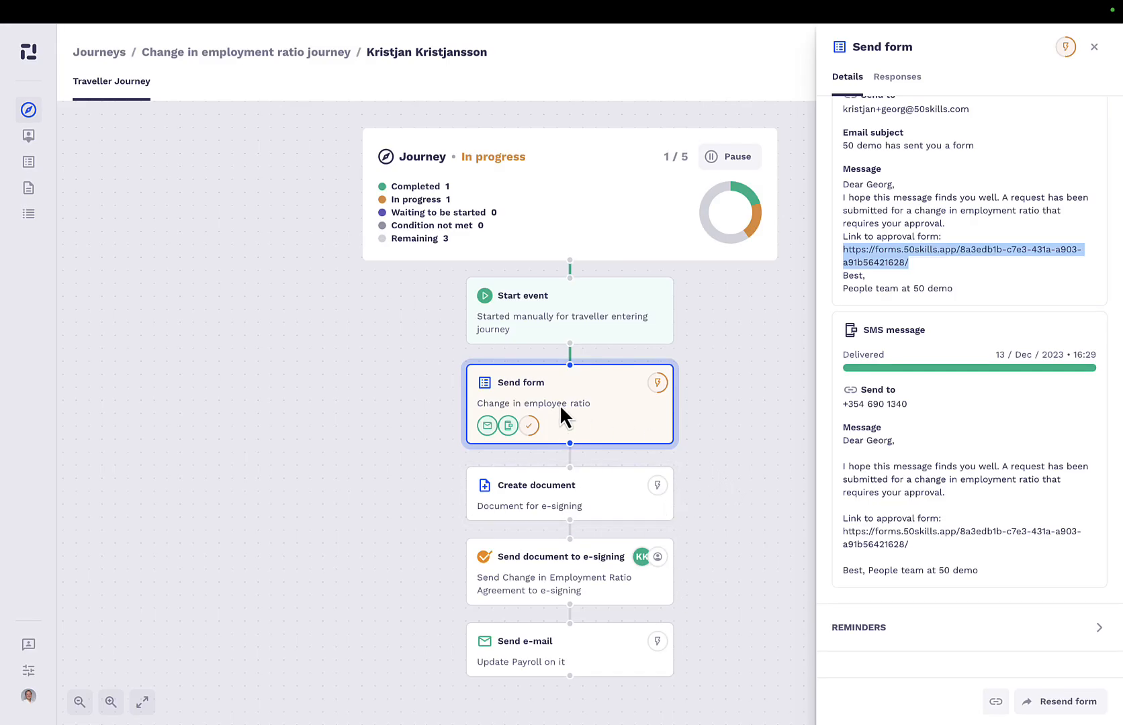
{"action": "left_click", "coordinate": [703, 471]}
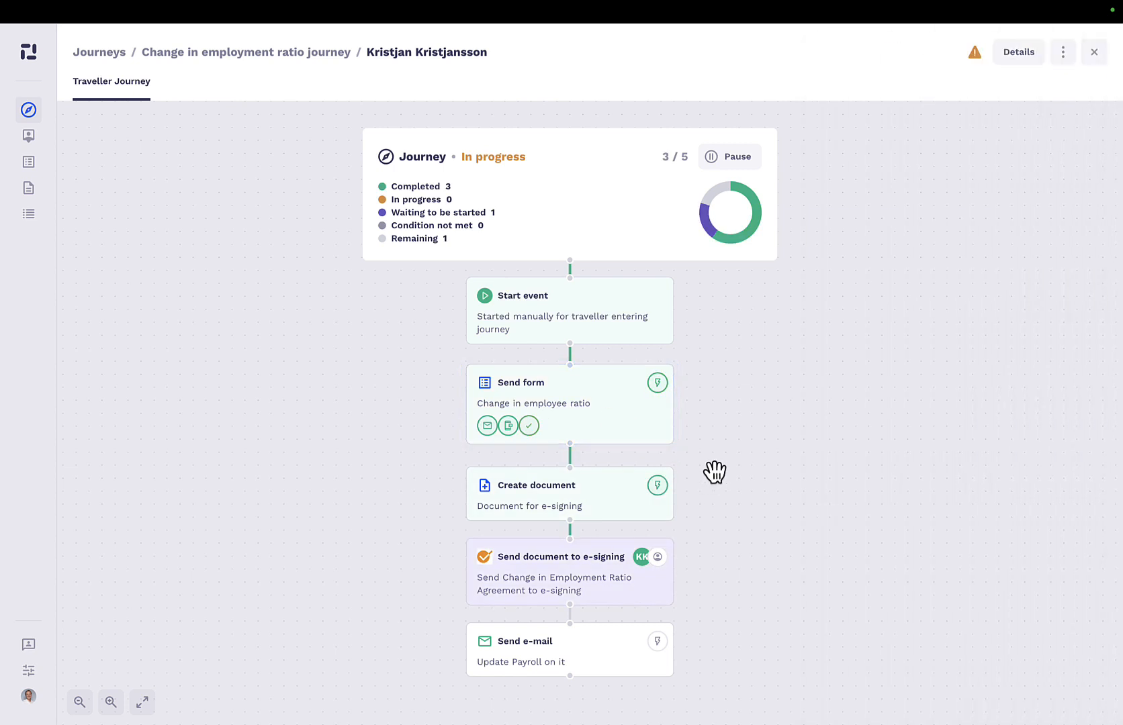
Download the generated agreement from the Create document step and view it, then close the step's details.
{"action": "left_click", "coordinate": [607, 515]}
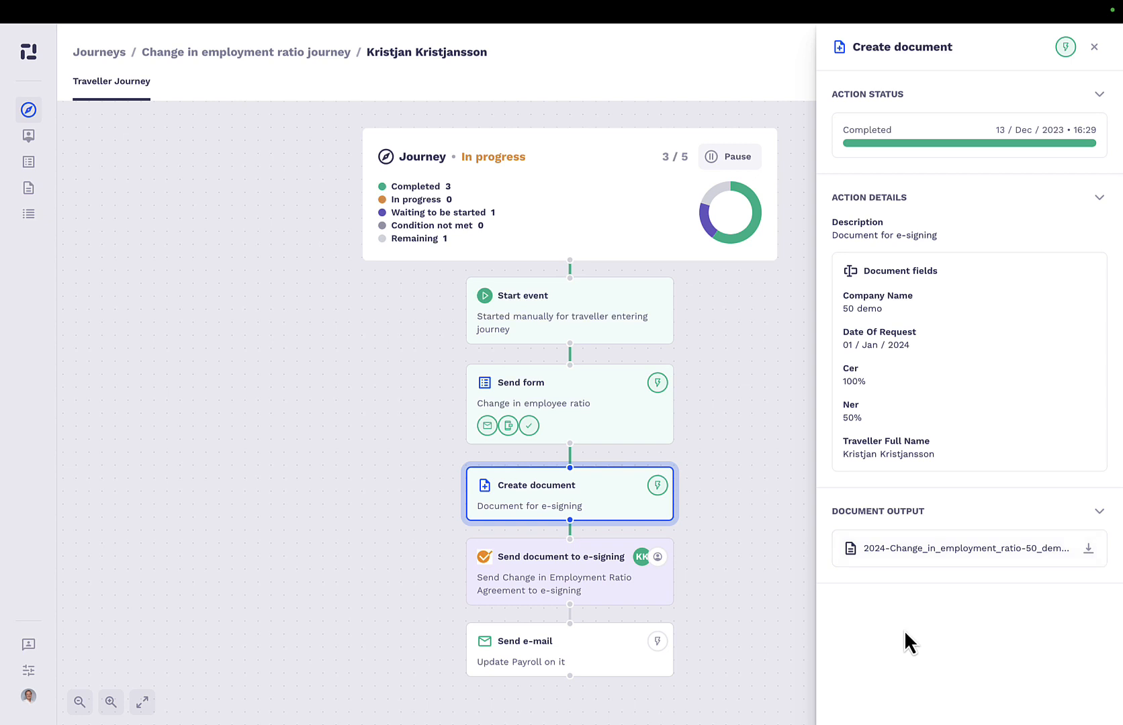
{"action": "left_click", "coordinate": [1088, 550]}
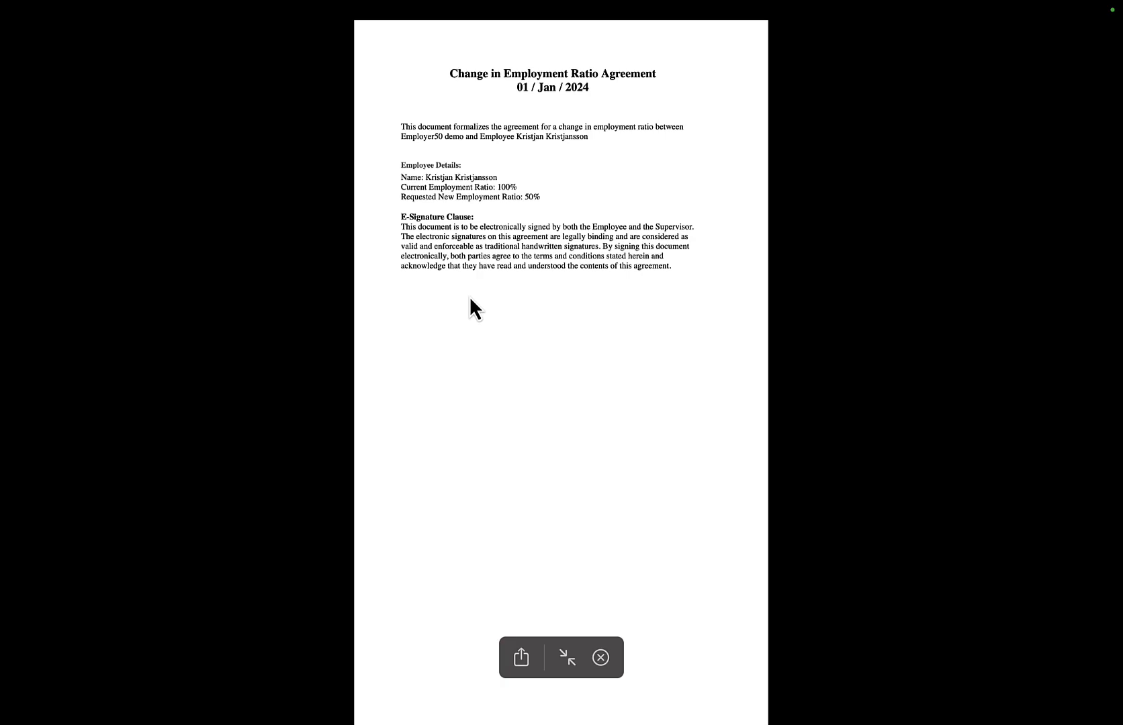
{"action": "left_click", "coordinate": [282, 311]}
{"action": "left_click", "coordinate": [1094, 47]}
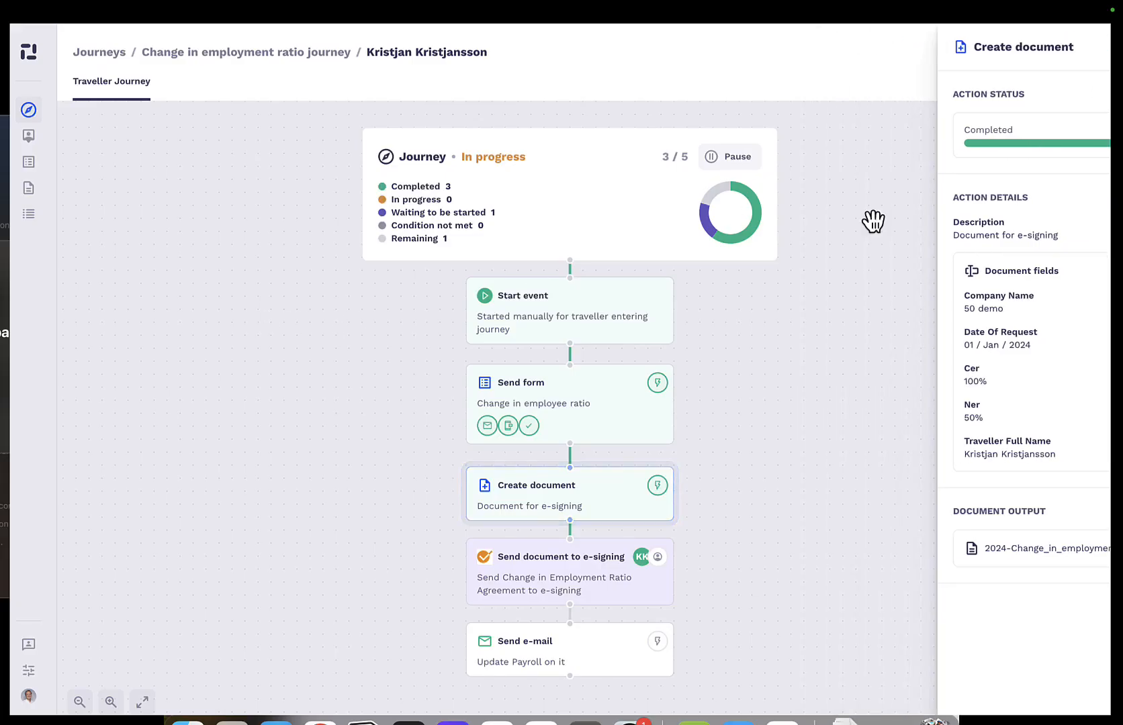
Review the recipients of the Send document to e-signing step and manually trigger its integration.
{"action": "left_click", "coordinate": [578, 593]}
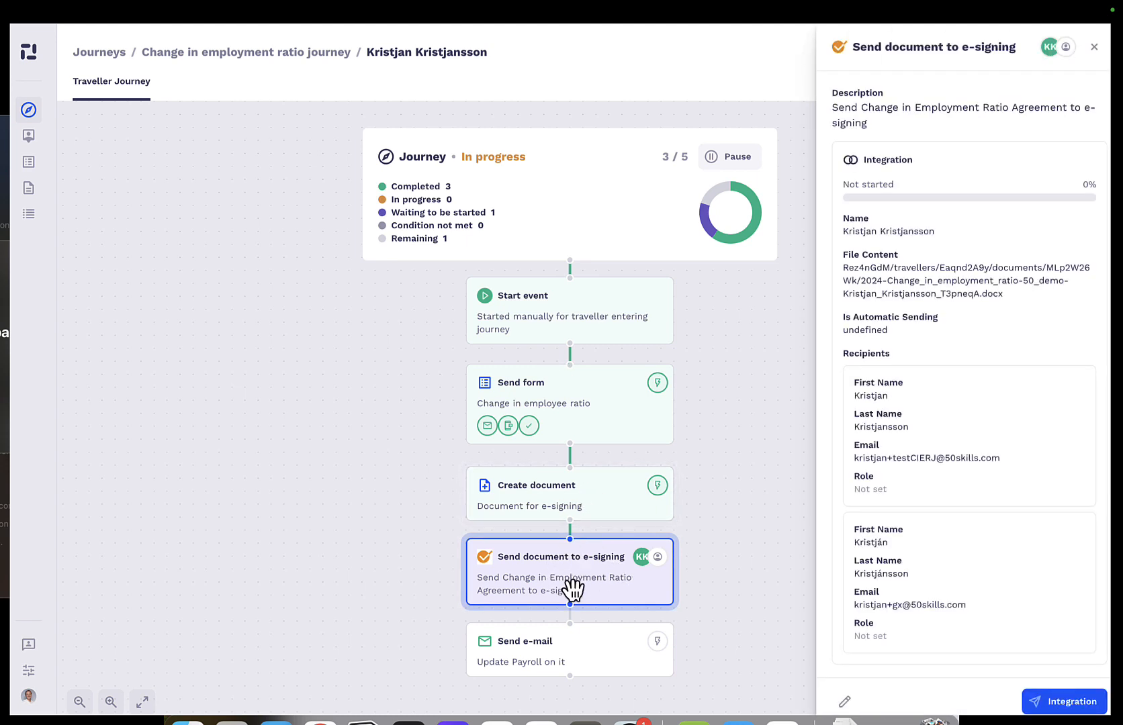
{"action": "scroll", "coordinate": [718, 531], "scroll_direction": "down", "scroll_amount": 3}
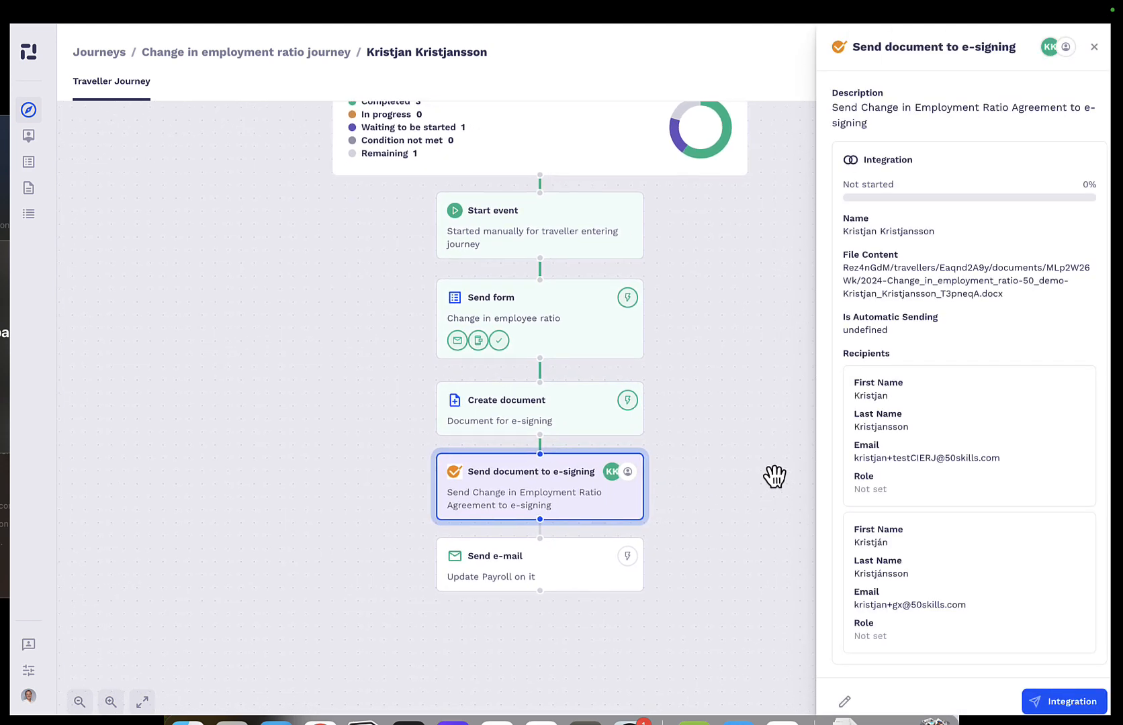
{"action": "left_click", "coordinate": [688, 455]}
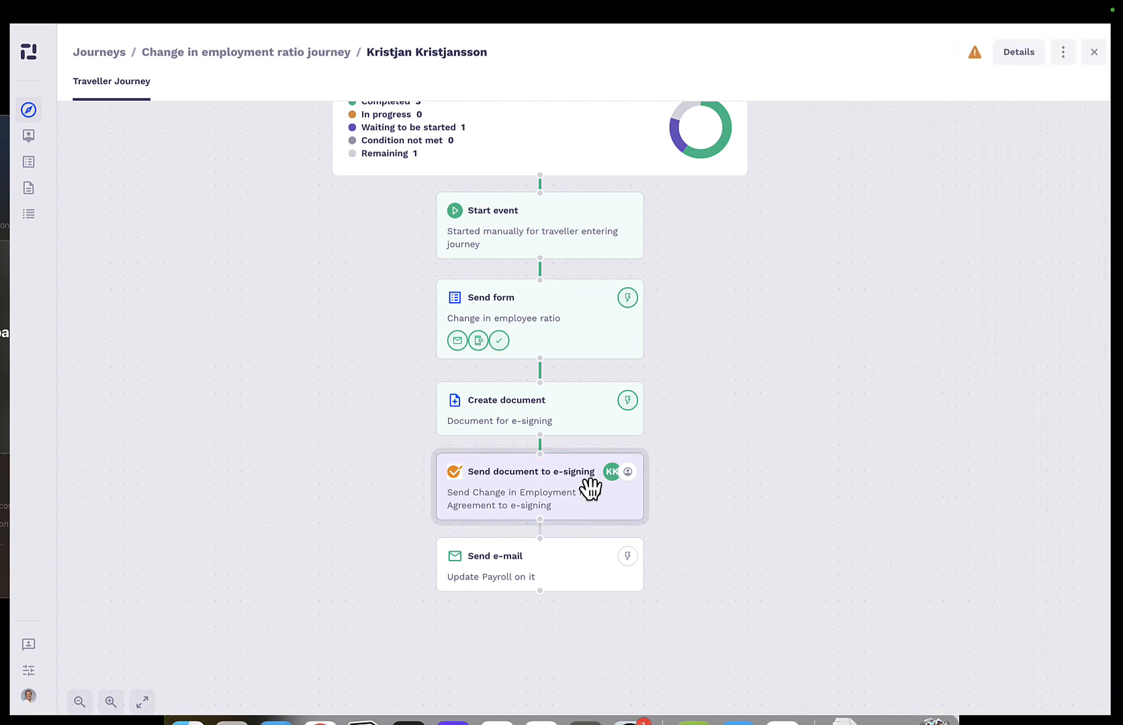
{"action": "left_click", "coordinate": [544, 507]}
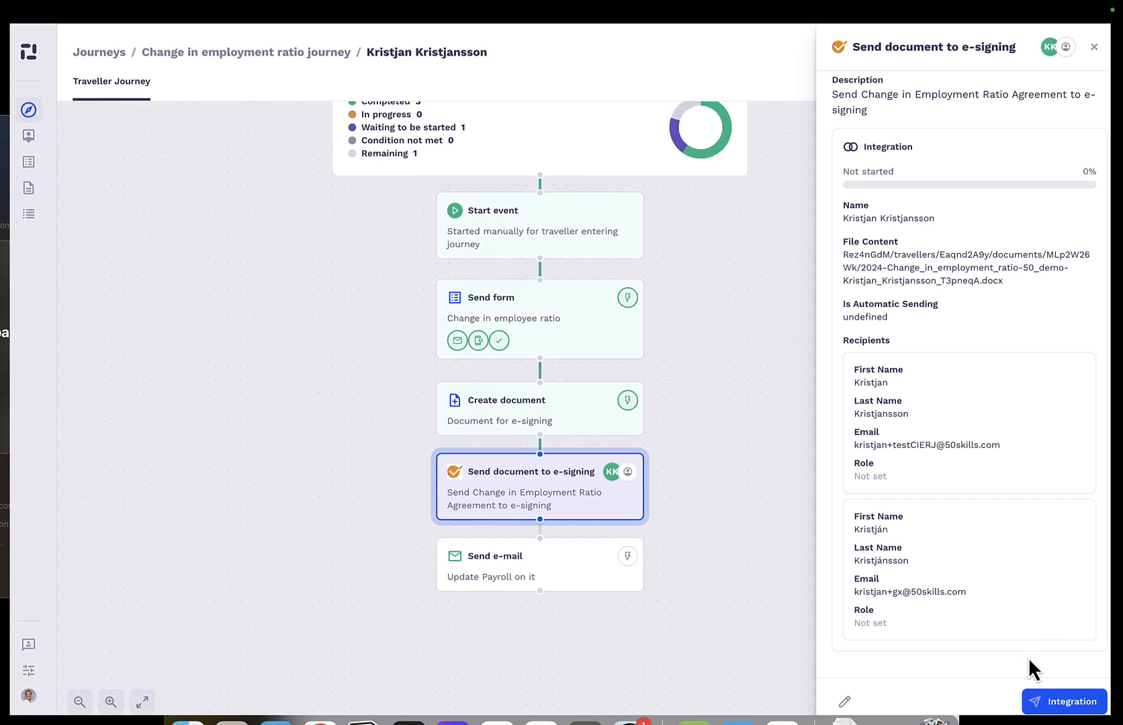
{"action": "left_click", "coordinate": [1049, 703]}
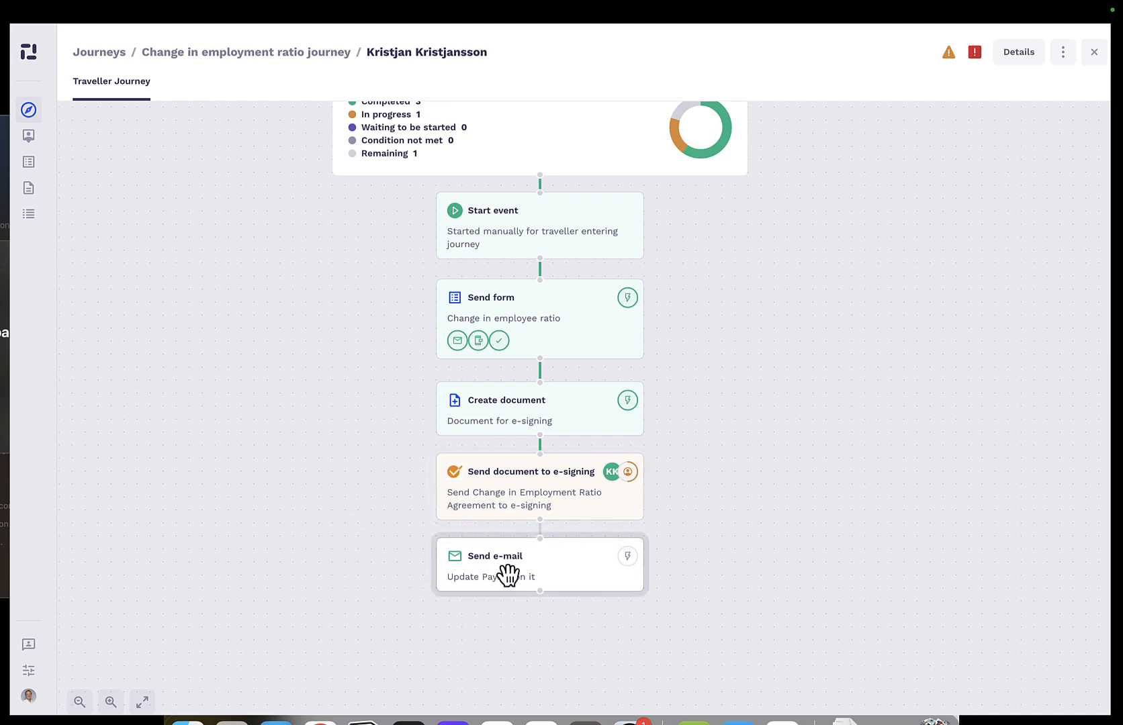
Examine the recipient, subject and message of the Send e-mail step for payroll.
{"action": "left_click", "coordinate": [509, 574]}
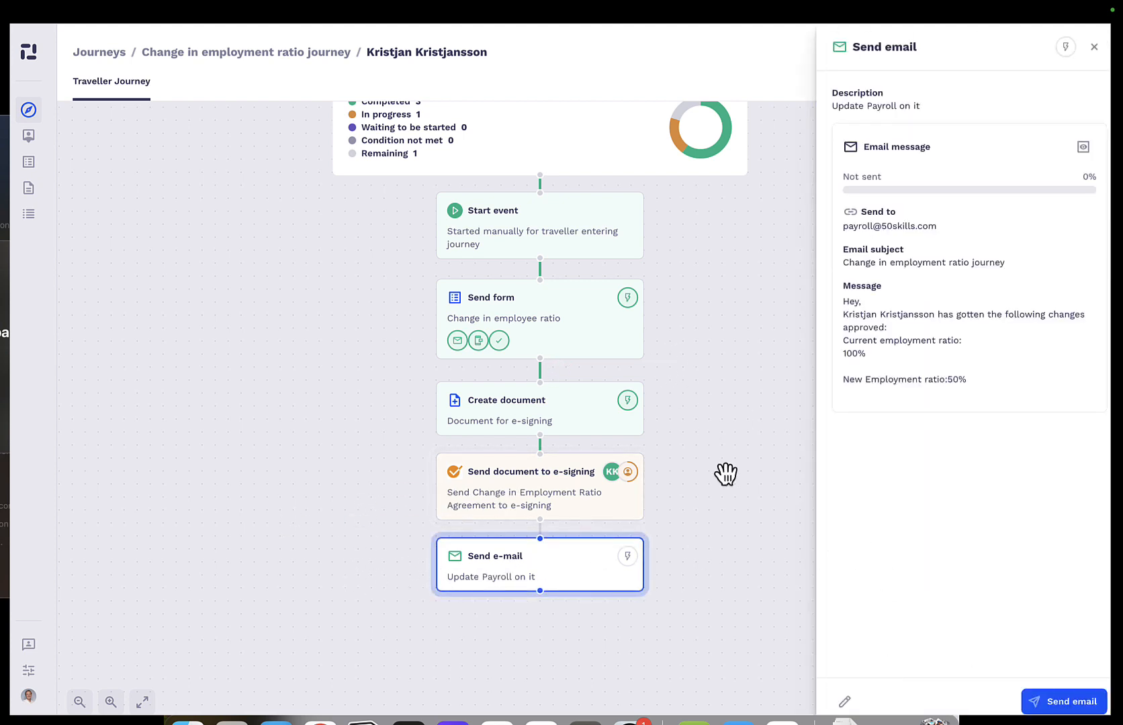
{"action": "scroll", "coordinate": [726, 474], "scroll_direction": "down", "scroll_amount": 3}
{"action": "left_click_drag", "start_coordinate": [725, 474], "coordinate": [665, 505]}
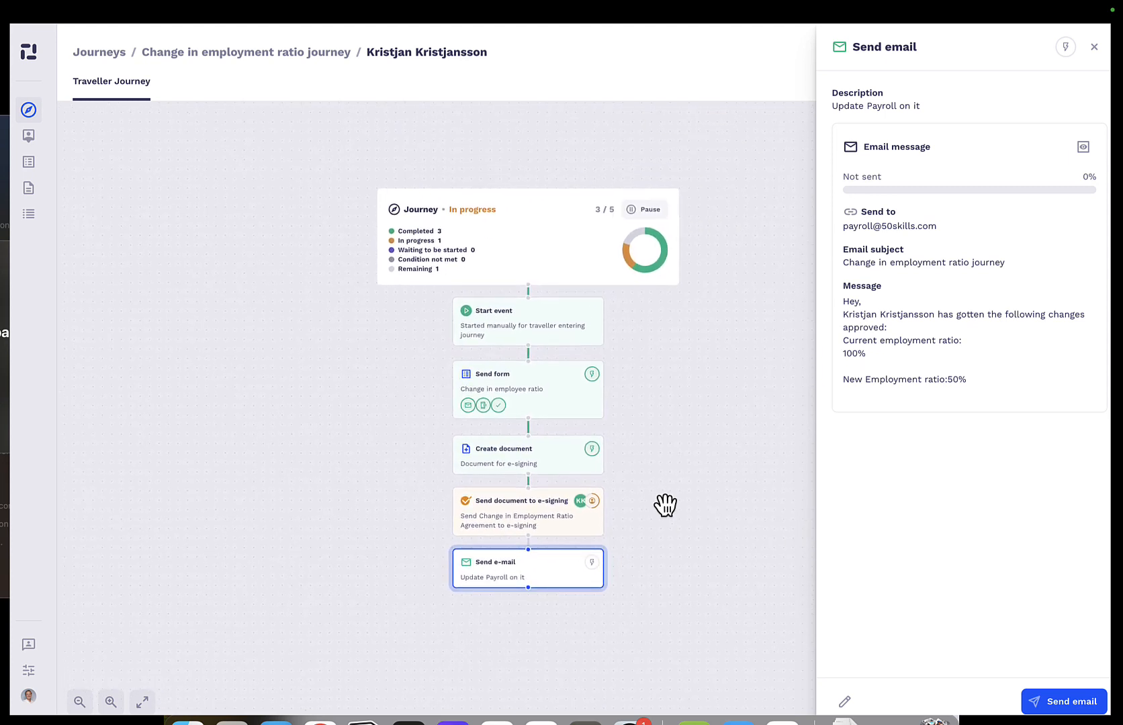
{"action": "left_click", "coordinate": [772, 461]}
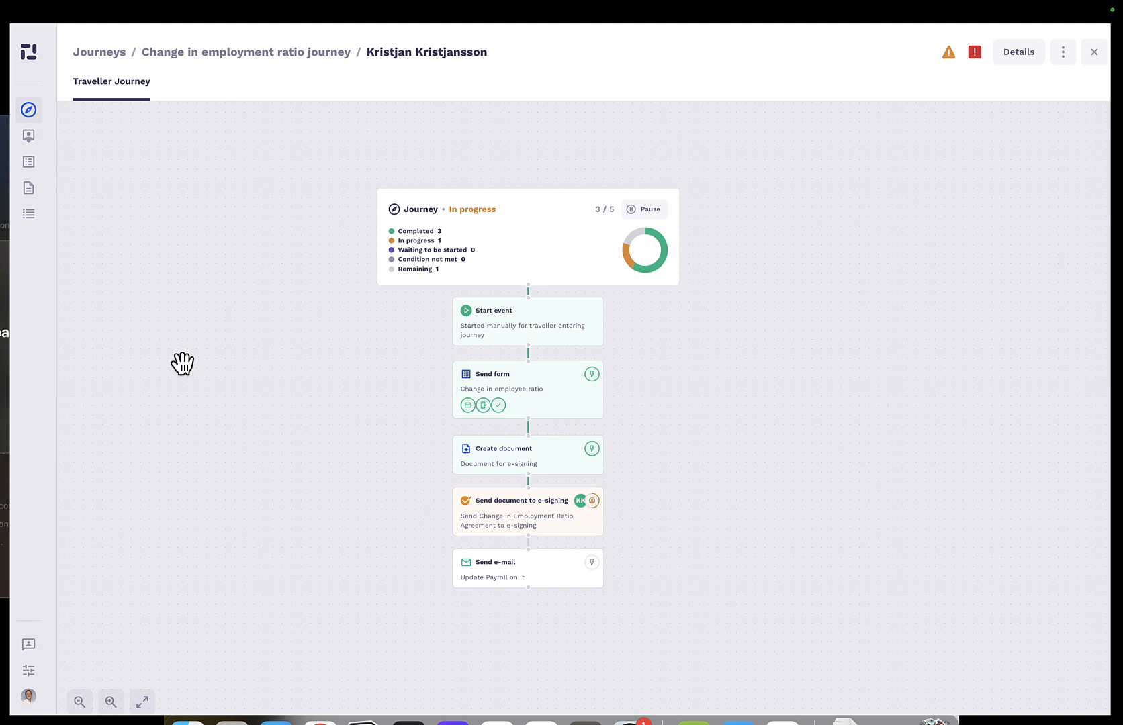
Examine the fields and their test values for preview in the Change in employment ratio journey document template.
{"action": "mouse_move", "coordinate": [23, 232]}
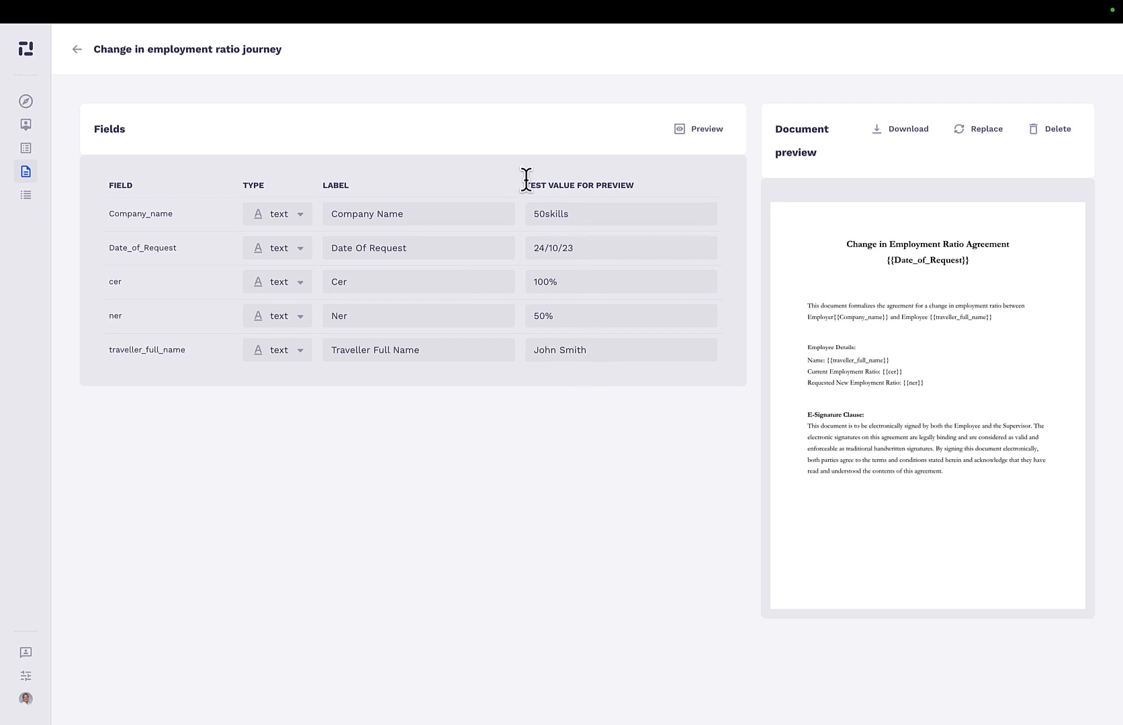
{"action": "left_click_drag", "start_coordinate": [527, 184], "coordinate": [632, 184]}
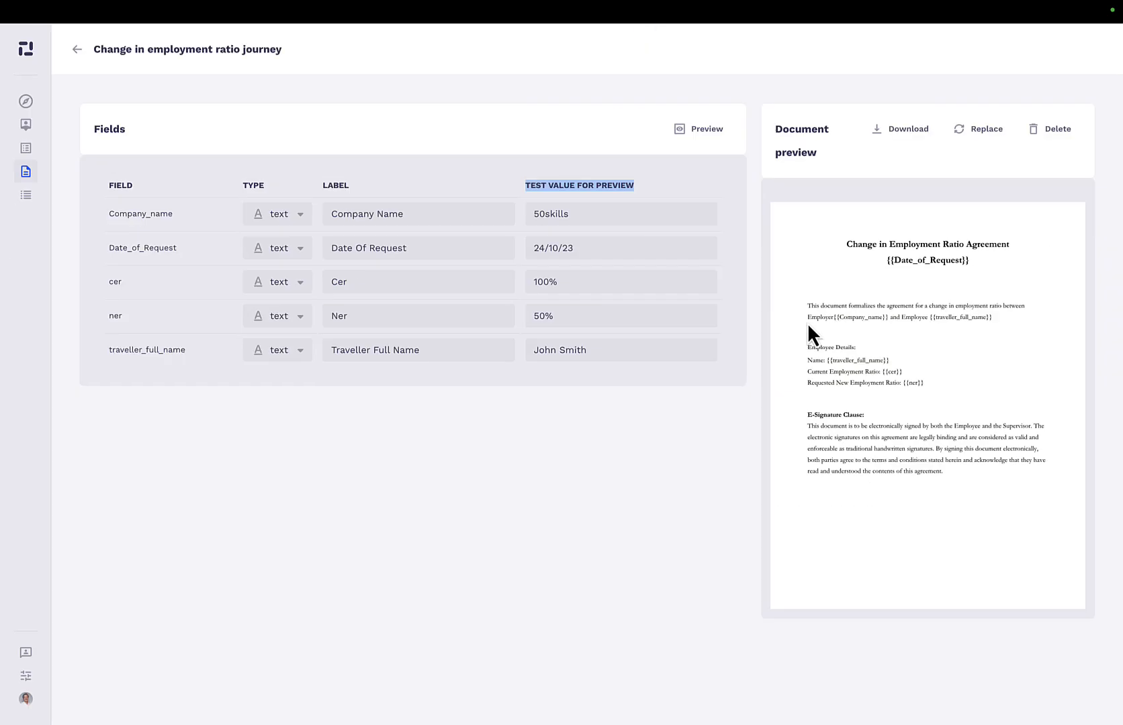
{"action": "left_click", "coordinate": [284, 528]}
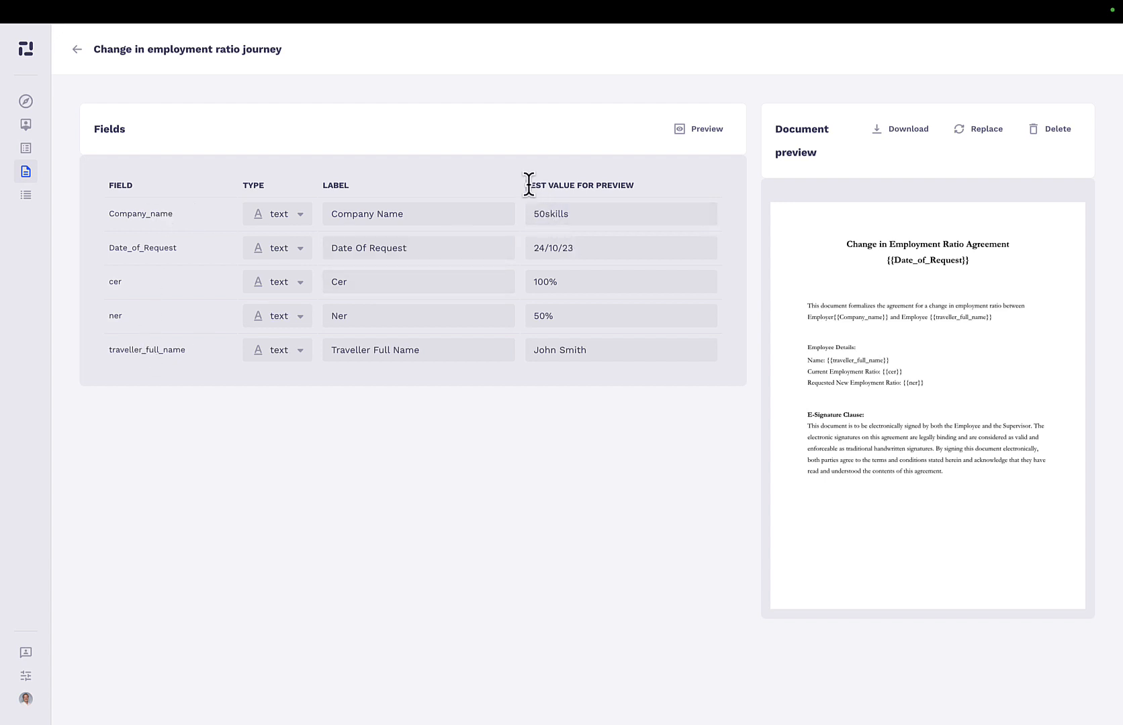
{"action": "left_click_drag", "start_coordinate": [527, 183], "coordinate": [634, 181]}
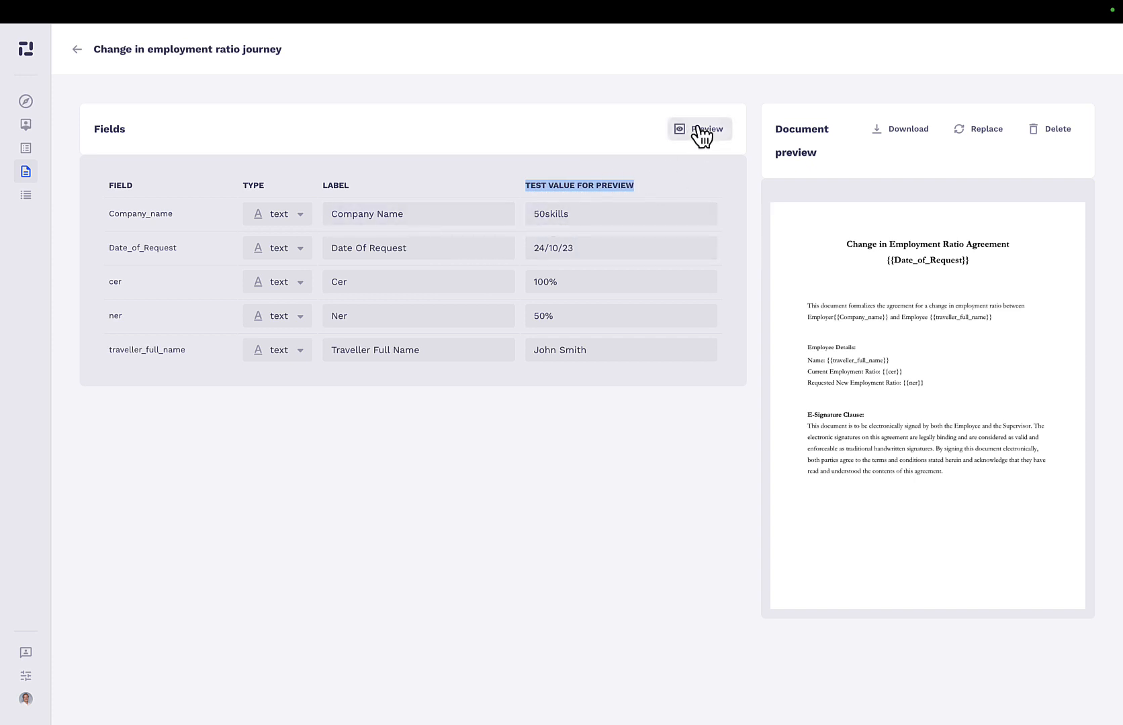
{"action": "left_click_drag", "start_coordinate": [610, 215], "coordinate": [522, 217]}
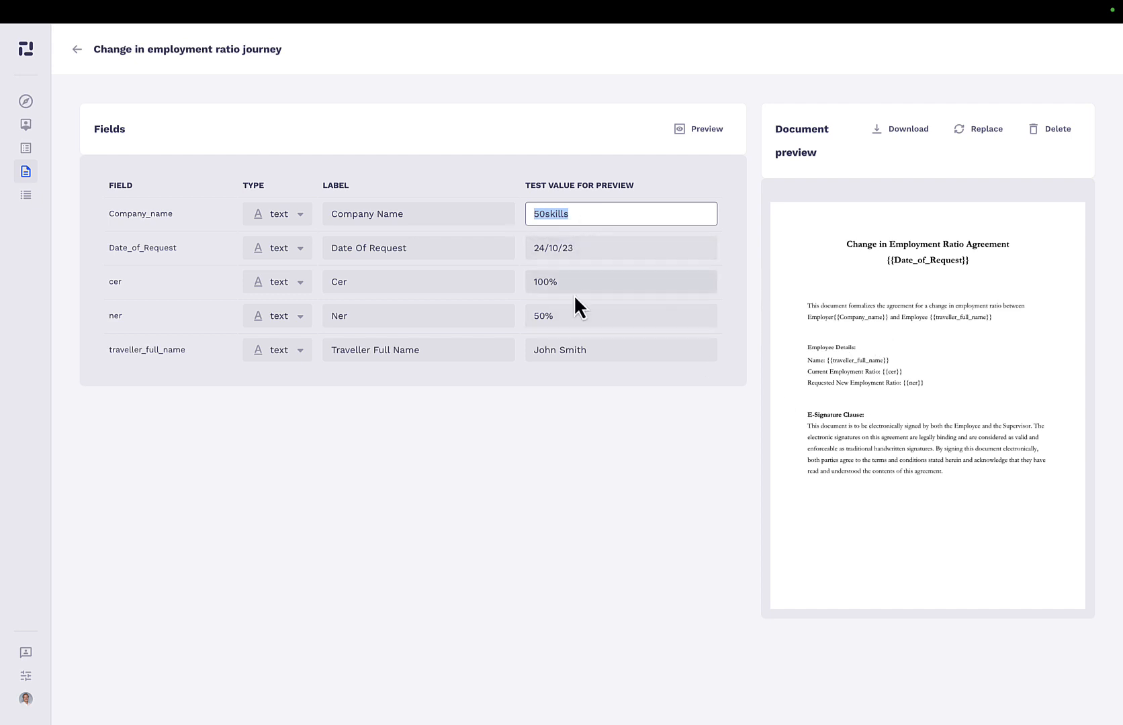
{"action": "left_click", "coordinate": [527, 439]}
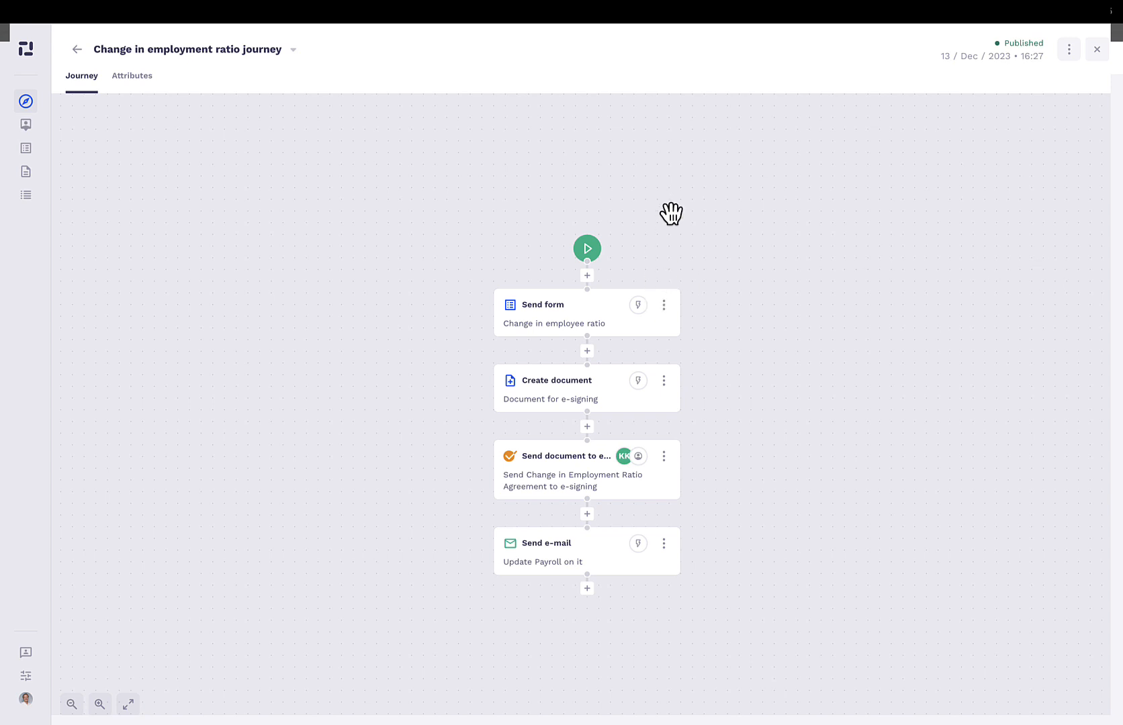
{"action": "scroll", "coordinate": [671, 214], "scroll_direction": "down", "scroll_amount": 5}
{"action": "scroll", "coordinate": [671, 214], "scroll_direction": "up", "scroll_amount": 5}
{"action": "left_click_drag", "start_coordinate": [755, 397], "coordinate": [722, 395]}
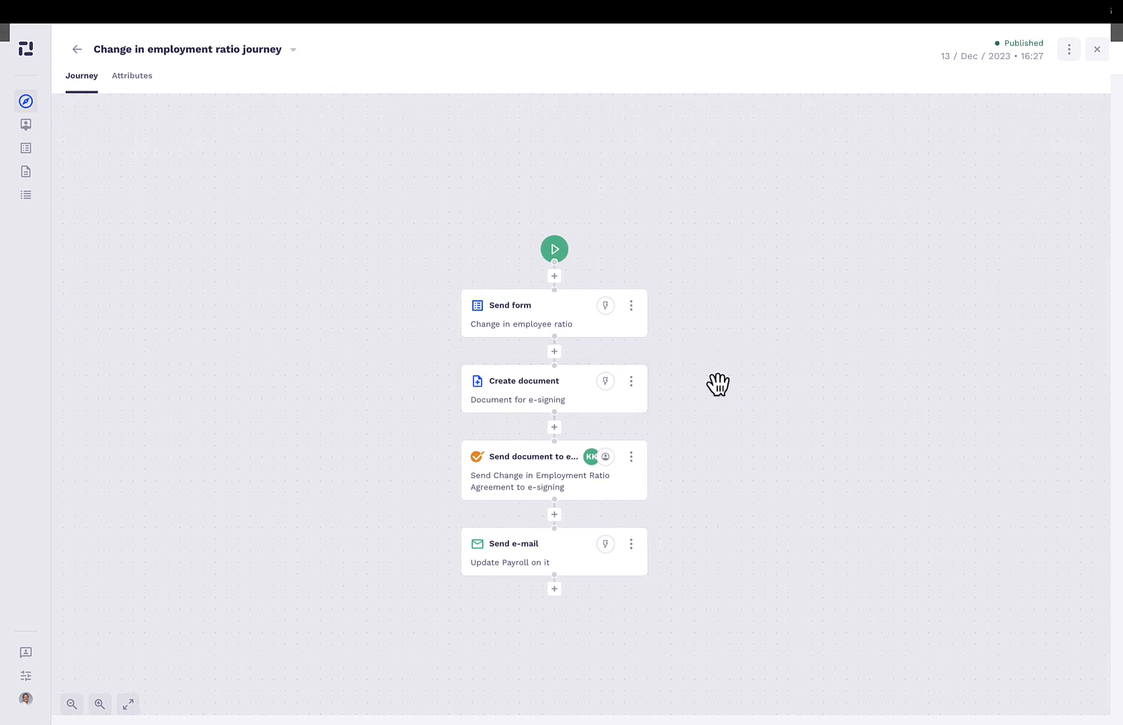